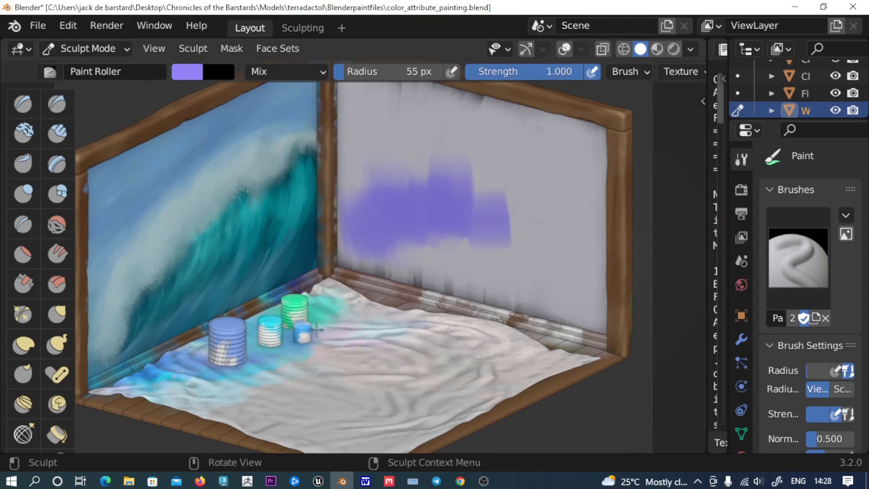
# View the room through the camera and look over the available paint brushes
pyautogui.press('KP_0')
pyautogui.scroll(3, 291, 252)
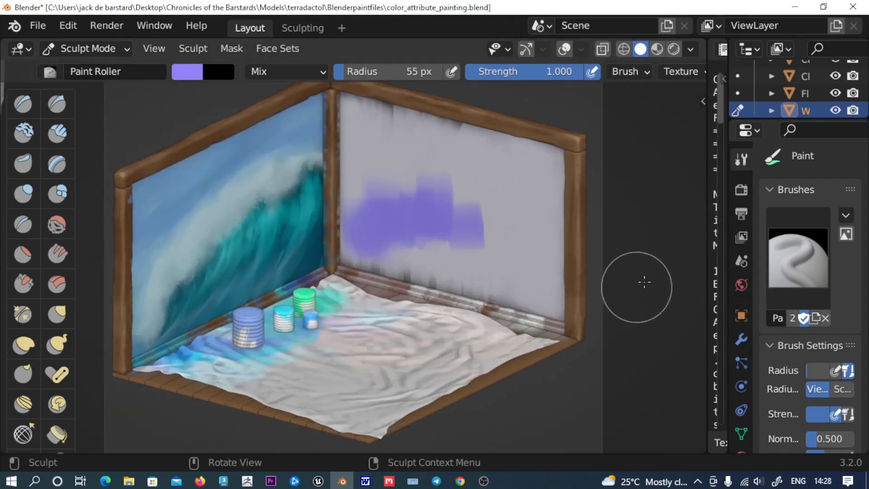
pyautogui.click(783, 221)
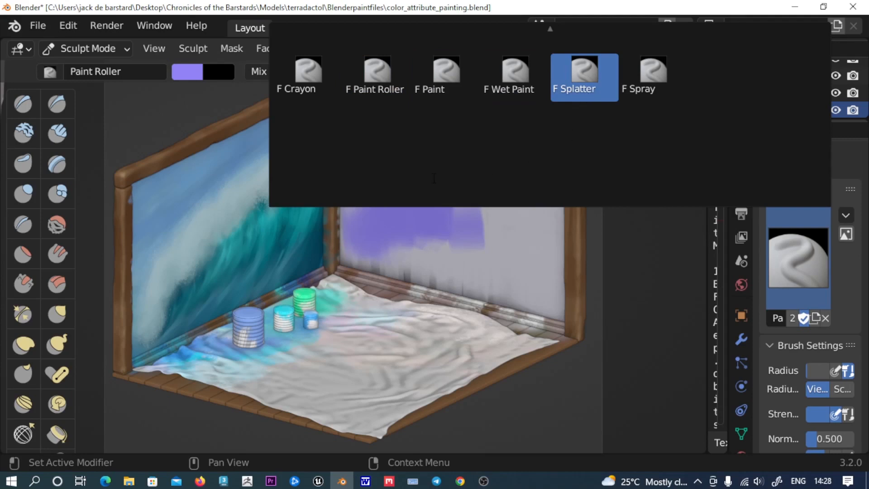
pyautogui.click(647, 274)
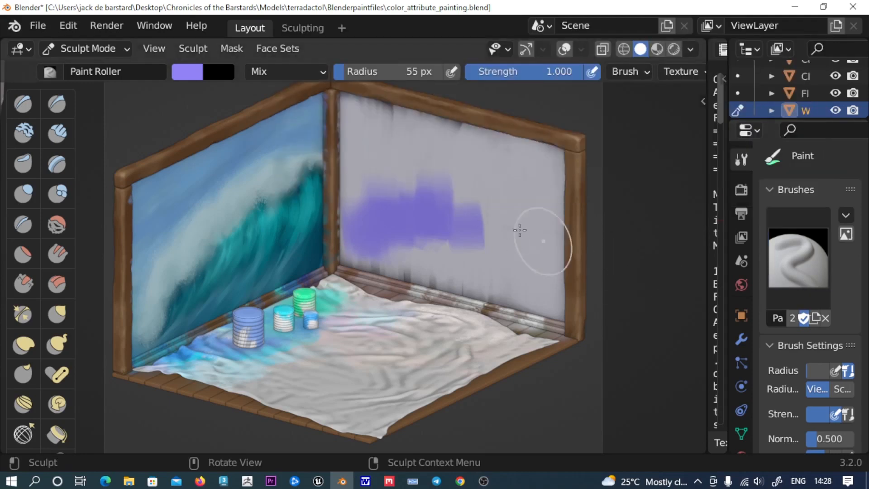
pyautogui.click(788, 211)
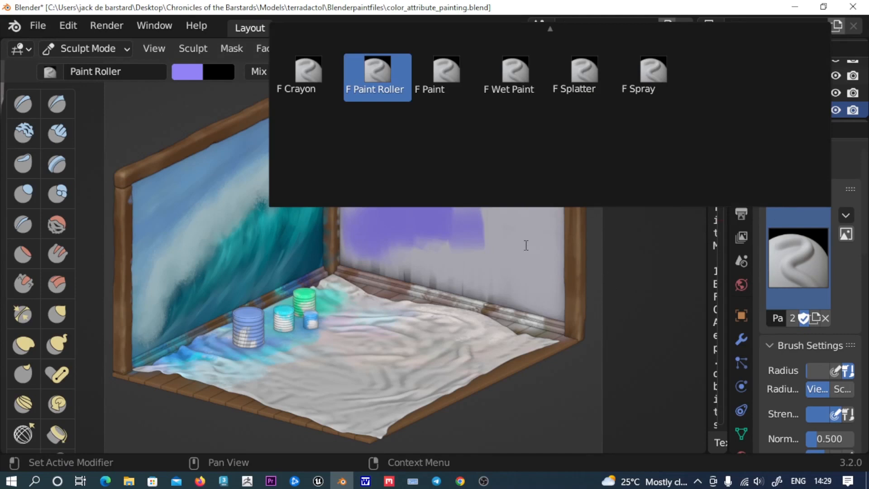
pyautogui.scroll(1, 544, 288)
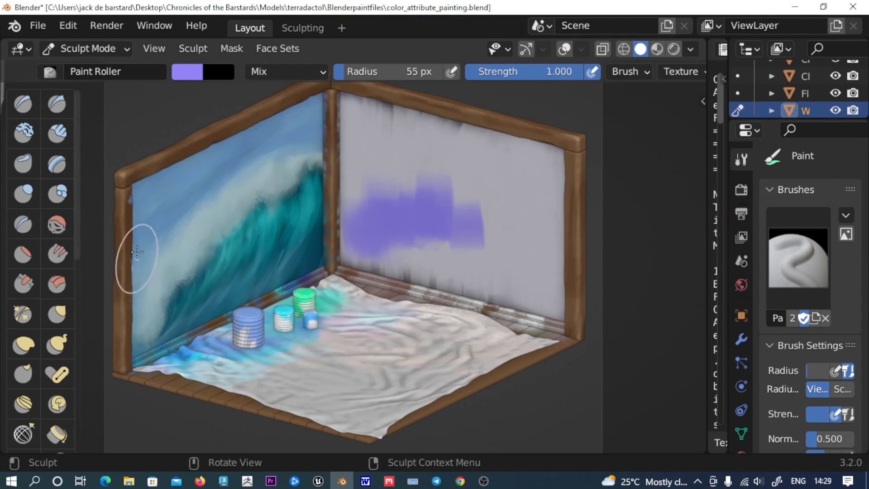
# Stay in Sculpt Mode and extend the purple patch across the grey wall with the Paint Roller brush
pyautogui.click(112, 51)
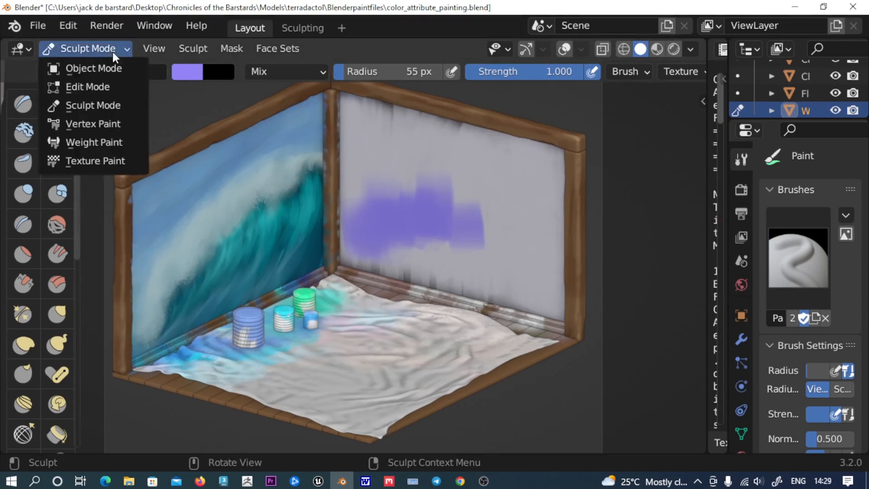
pyautogui.click(110, 104)
pyautogui.moveTo(76, 159); pyautogui.dragTo(81, 332)
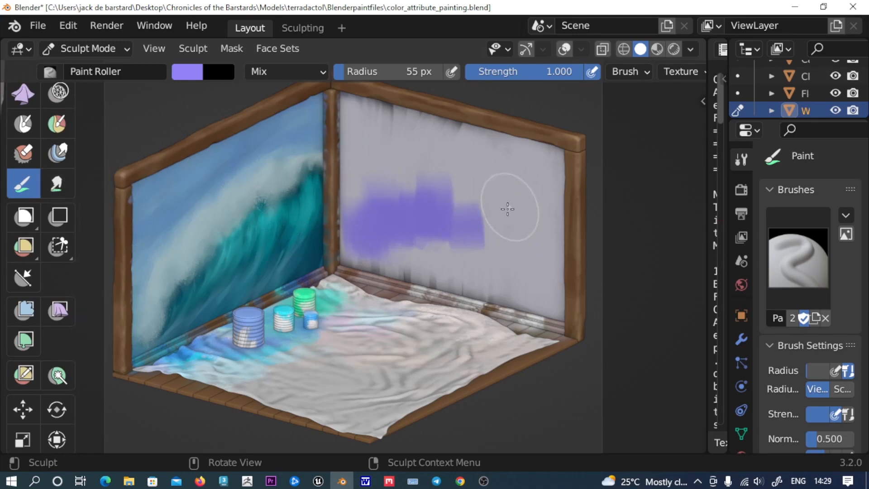
pyautogui.moveTo(479, 230)
pyautogui.mouseDown()
pyautogui.moveTo(502, 217)
pyautogui.moveTo(371, 140)
pyautogui.mouseUp()
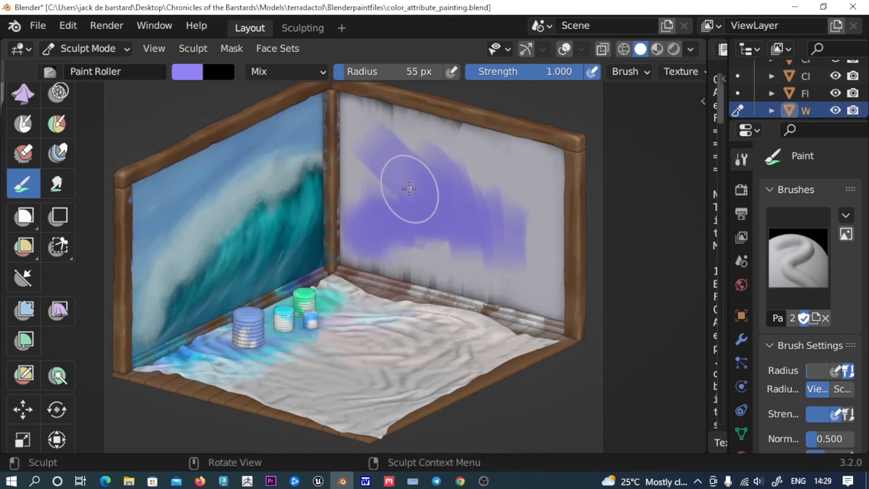
pyautogui.moveTo(409, 189)
pyautogui.mouseDown()
pyautogui.moveTo(377, 168)
pyautogui.moveTo(374, 201)
pyautogui.moveTo(380, 193)
pyautogui.moveTo(388, 208)
pyautogui.mouseUp()
pyautogui.moveTo(389, 209)
pyautogui.mouseDown()
pyautogui.moveTo(436, 253)
pyautogui.moveTo(486, 272)
pyautogui.mouseUp()
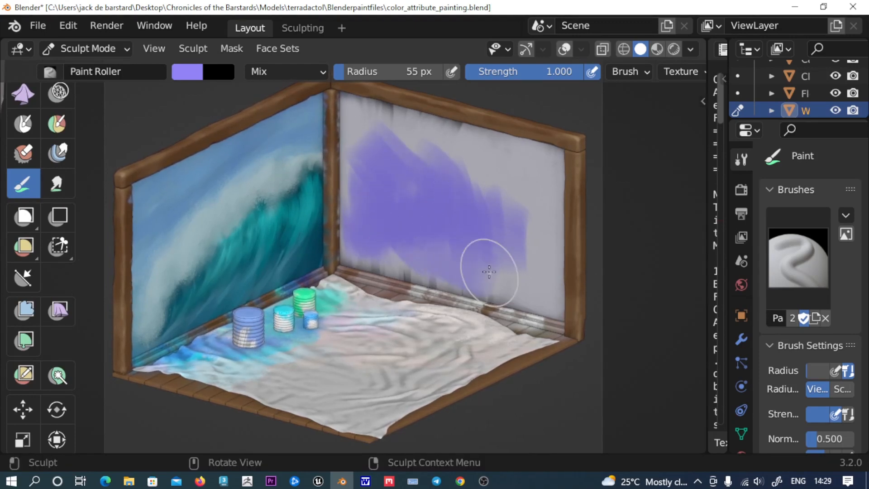
# Set the brush color to pinkish red (R 0.960, G 0.154, B 0.413) and paint strokes over the purple area
pyautogui.click(190, 77)
pyautogui.moveTo(272, 141); pyautogui.dragTo(262, 203)
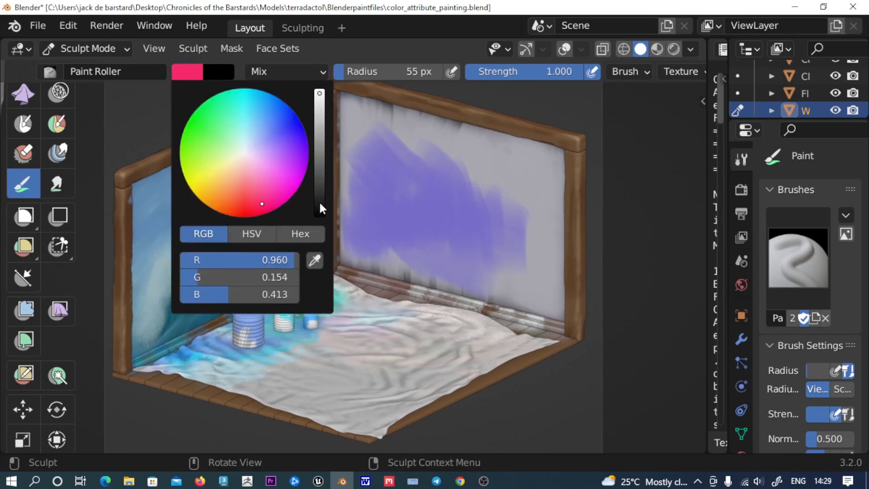
pyautogui.moveTo(485, 205)
pyautogui.mouseDown()
pyautogui.moveTo(426, 205)
pyautogui.moveTo(460, 205)
pyautogui.mouseUp()
pyautogui.moveTo(401, 208)
pyautogui.mouseDown()
pyautogui.moveTo(409, 183)
pyautogui.moveTo(473, 208)
pyautogui.moveTo(492, 236)
pyautogui.mouseUp()
pyautogui.moveTo(491, 235)
pyautogui.mouseDown()
pyautogui.moveTo(504, 207)
pyautogui.moveTo(525, 226)
pyautogui.moveTo(512, 190)
pyautogui.mouseUp()
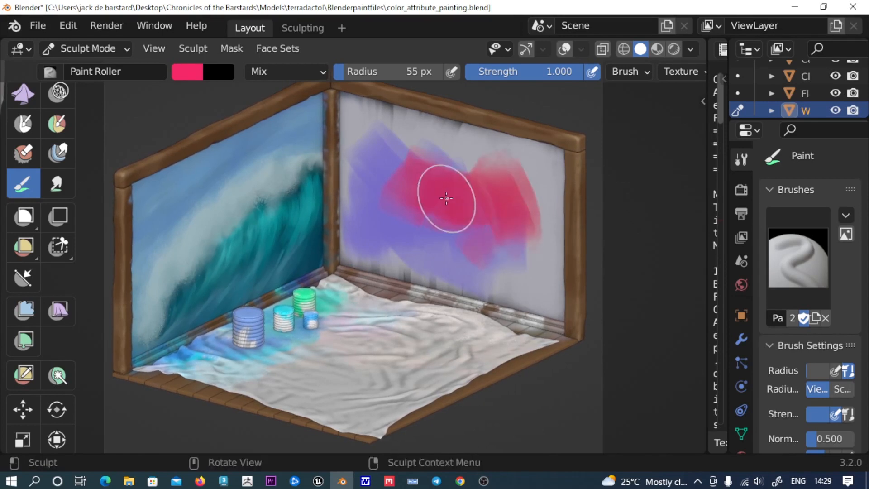
# Blend over the red area with the Wet Paint brush and add speckles there with the Splatter brush
pyautogui.click(800, 222)
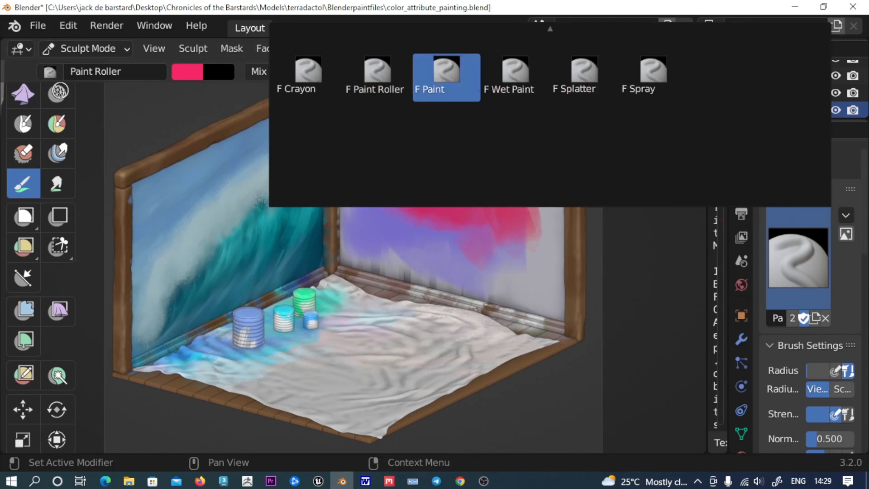
pyautogui.click(517, 75)
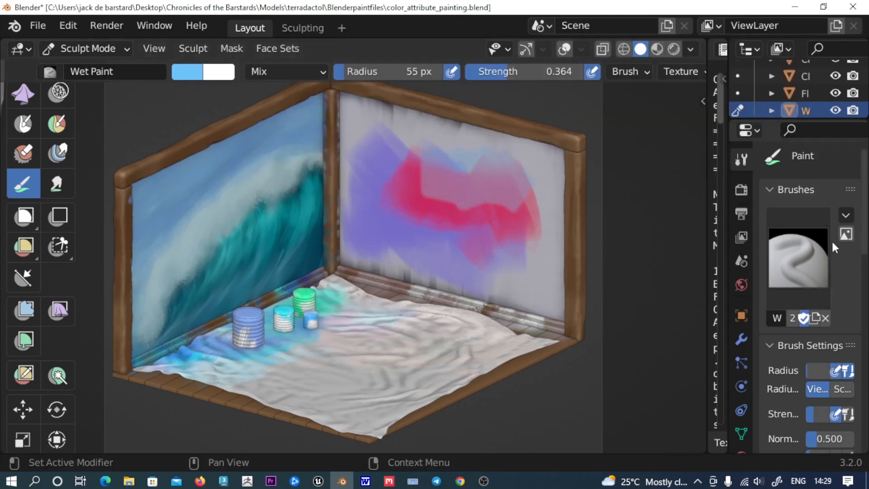
pyautogui.click(808, 222)
pyautogui.click(579, 73)
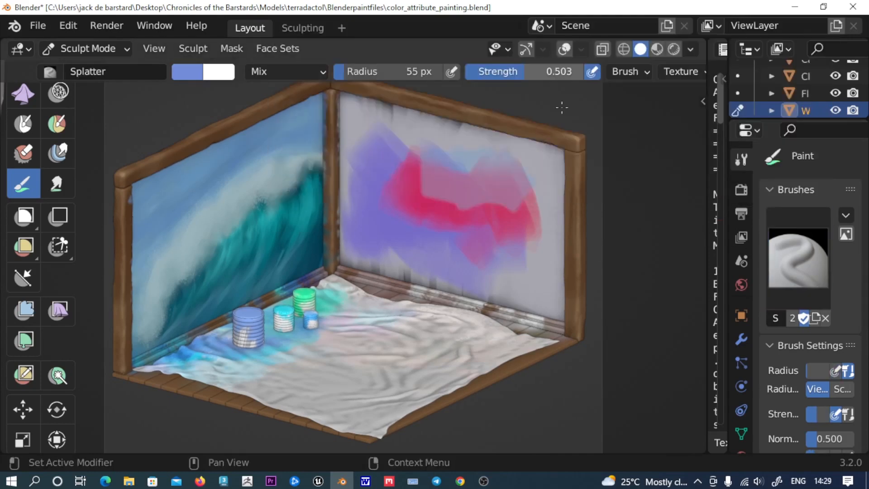
pyautogui.moveTo(508, 194); pyautogui.dragTo(511, 211)
# Paint a broad teal stroke across the wall with the Crayon brush and a pink area over it with the Paint brush
pyautogui.click(789, 223)
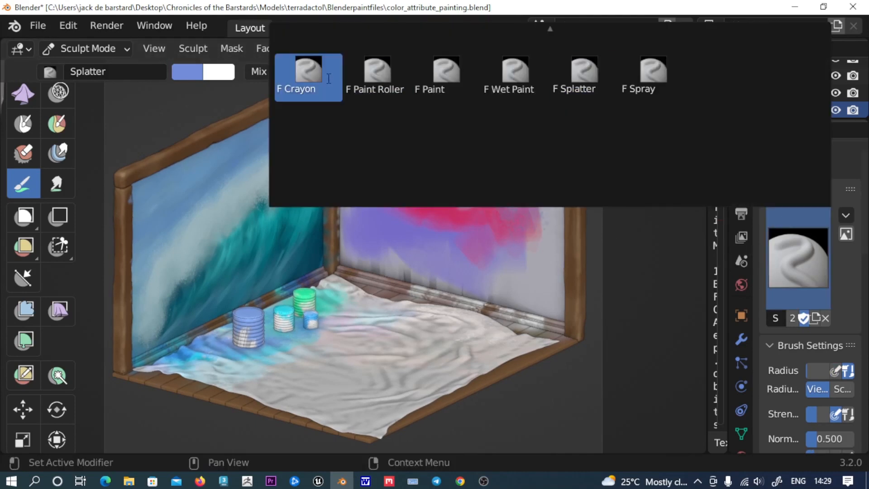
pyautogui.click(307, 73)
pyautogui.moveTo(371, 118)
pyautogui.mouseDown()
pyautogui.moveTo(421, 190)
pyautogui.moveTo(522, 242)
pyautogui.mouseUp()
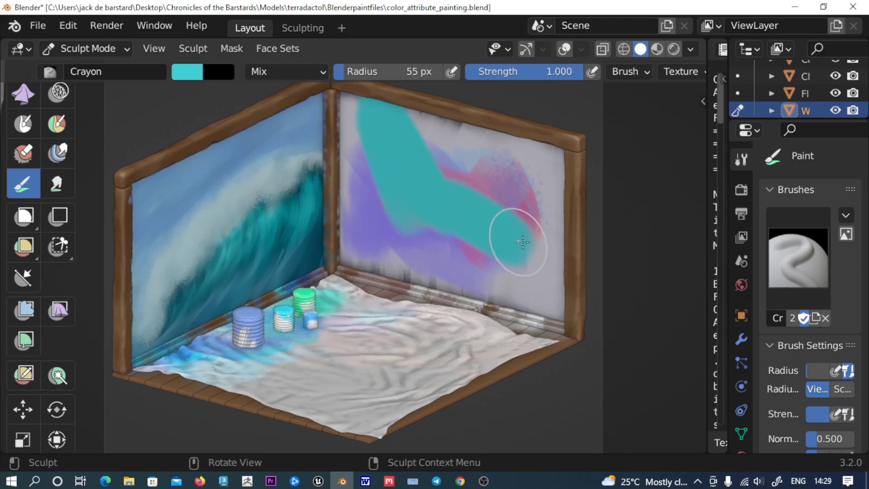
pyautogui.click(779, 235)
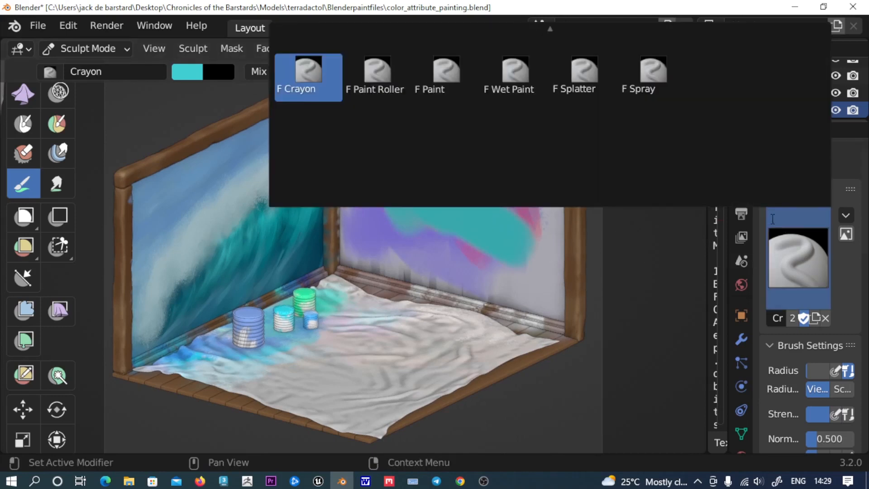
pyautogui.click(442, 86)
pyautogui.moveTo(442, 148)
pyautogui.mouseDown()
pyautogui.moveTo(462, 194)
pyautogui.moveTo(498, 215)
pyautogui.moveTo(423, 217)
pyautogui.moveTo(470, 270)
pyautogui.moveTo(446, 233)
pyautogui.mouseUp()
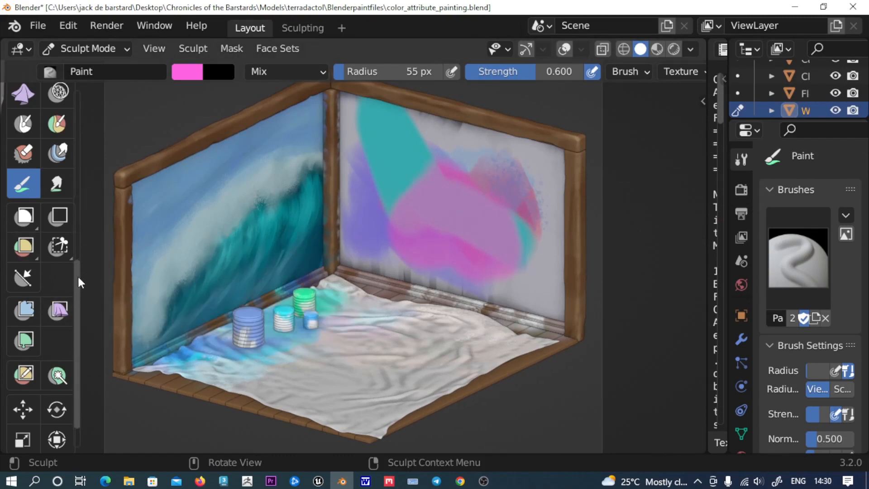
# Use the Smear tool to drag the teal and white paint along the wave on the ocean wall
pyautogui.scroll(-3, 77, 276)
pyautogui.scroll(5, 77, 314)
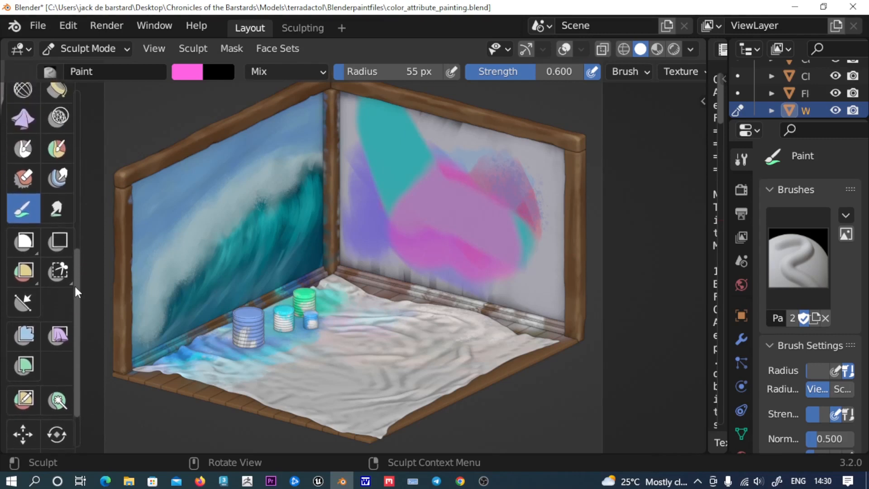
pyautogui.scroll(2, 75, 277)
pyautogui.click(54, 258)
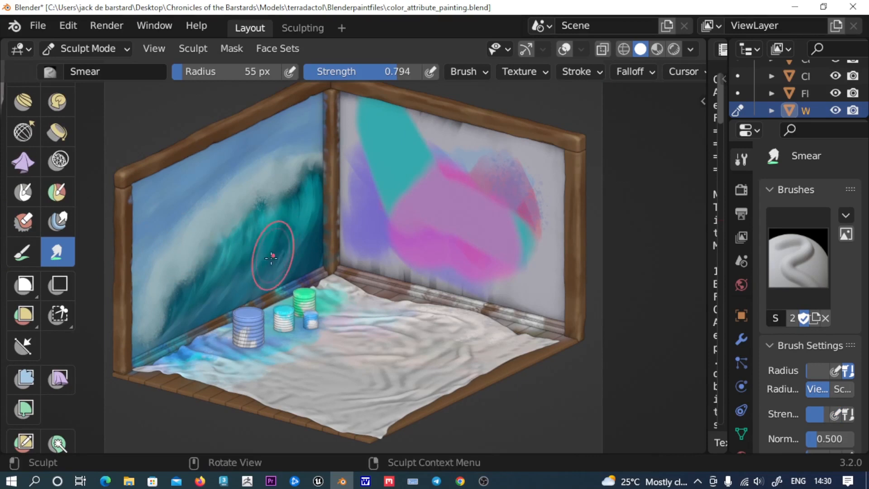
pyautogui.moveTo(258, 273)
pyautogui.mouseDown()
pyautogui.moveTo(269, 243)
pyautogui.moveTo(281, 240)
pyautogui.moveTo(282, 218)
pyautogui.mouseUp()
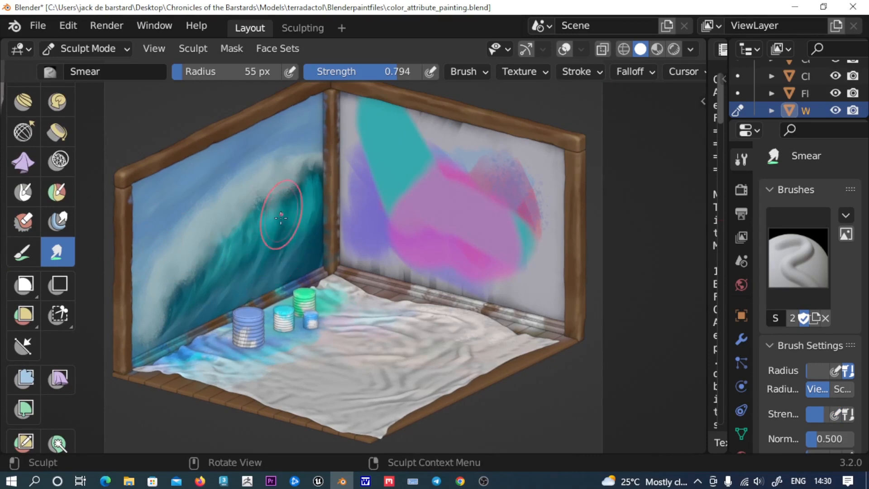
pyautogui.moveTo(280, 259); pyautogui.dragTo(297, 229)
pyautogui.moveTo(297, 230)
pyautogui.mouseDown()
pyautogui.moveTo(291, 195)
pyautogui.moveTo(219, 236)
pyautogui.mouseUp()
pyautogui.moveTo(226, 235)
pyautogui.mouseDown()
pyautogui.moveTo(207, 264)
pyautogui.moveTo(193, 253)
pyautogui.moveTo(199, 267)
pyautogui.mouseUp()
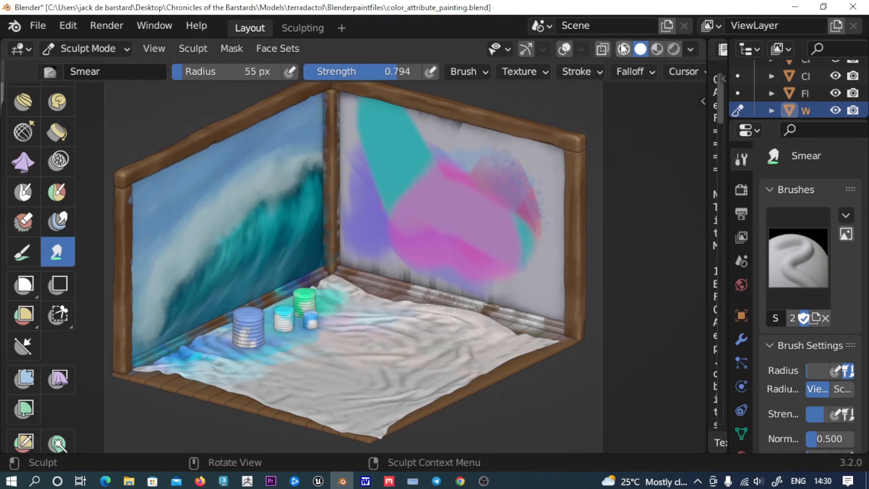
# Preview the scene with rendered shading and open the render settings
pyautogui.click(674, 51)
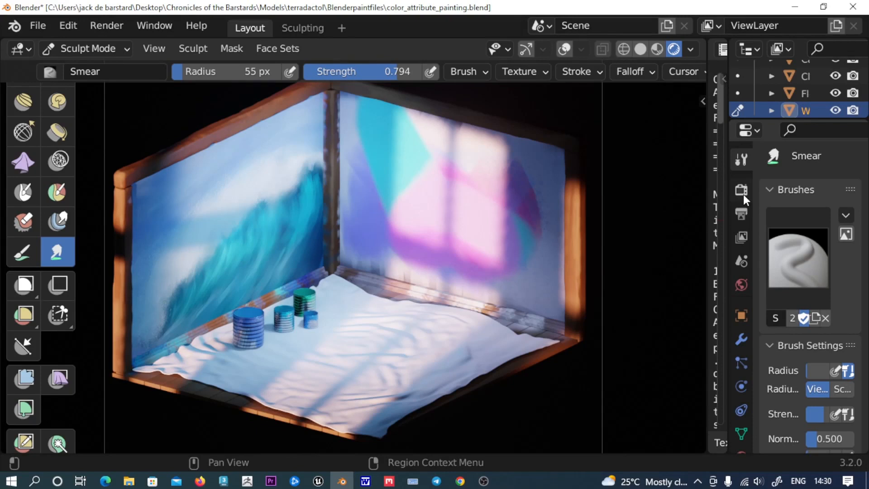
pyautogui.click(741, 190)
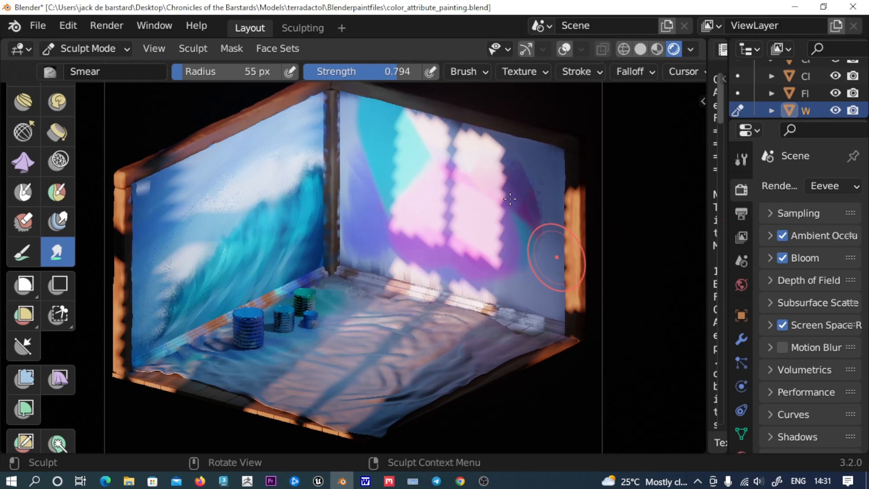
# In the Shader Editor, delete all nodes feeding the Principled BSDF in the Walls material
pyautogui.hotkey('shift', 'F3')
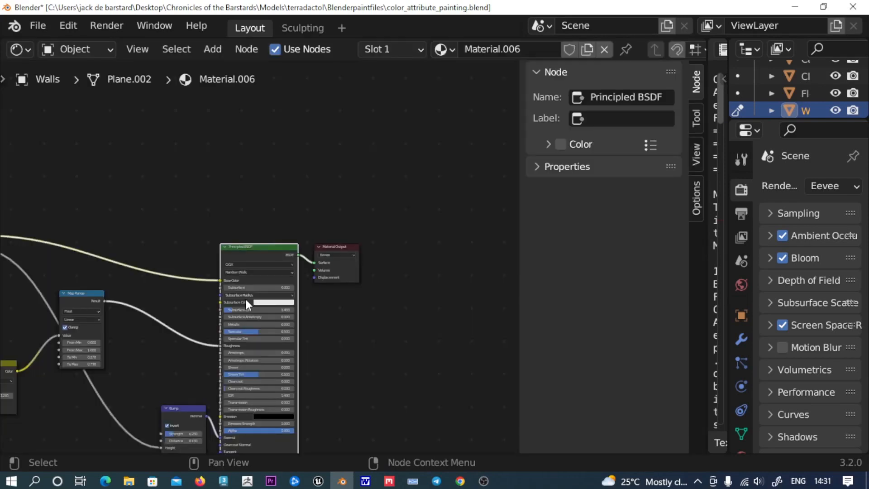
pyautogui.scroll(-2, 246, 303)
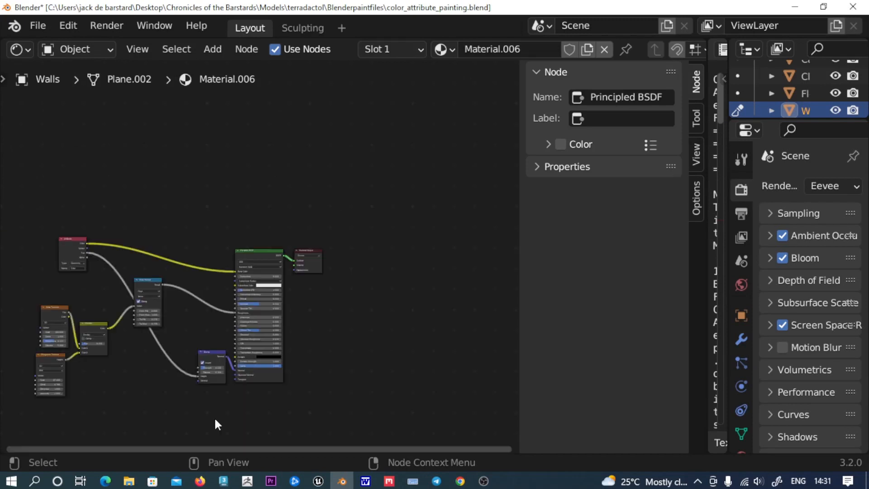
pyautogui.moveTo(215, 423); pyautogui.dragTo(26, 221)
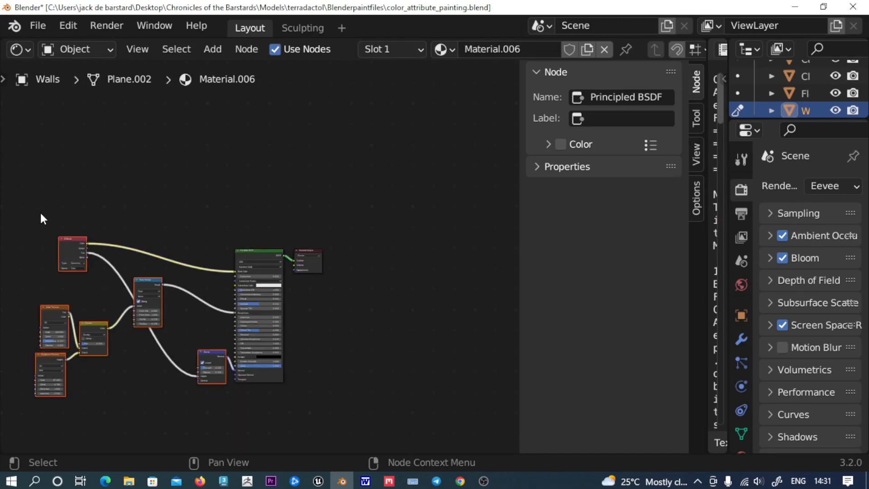
pyautogui.press('x')
pyautogui.scroll(3, 253, 209)
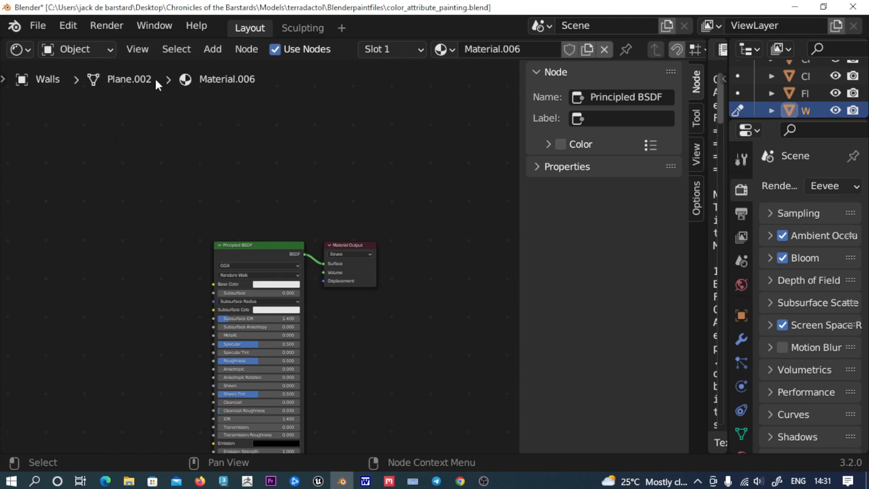
# Add a Color Attribute node and connect its Color output to the Principled BSDF's Base Color
pyautogui.click(212, 49)
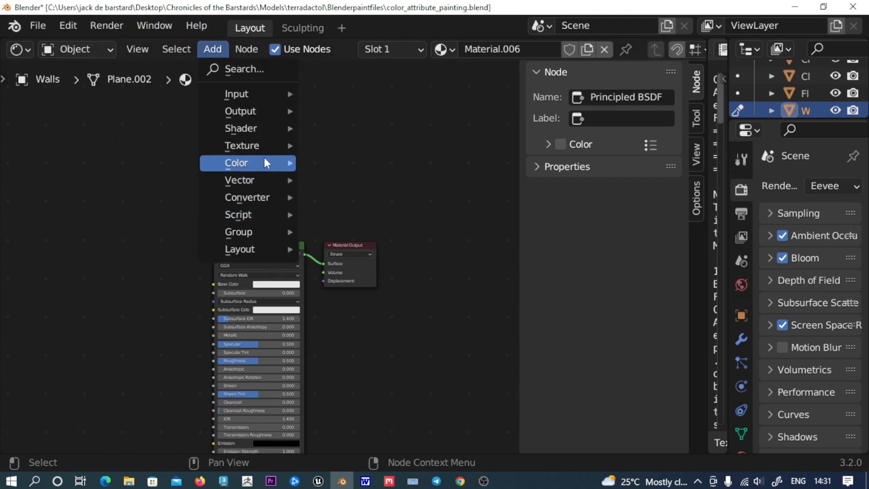
pyautogui.moveTo(259, 93)
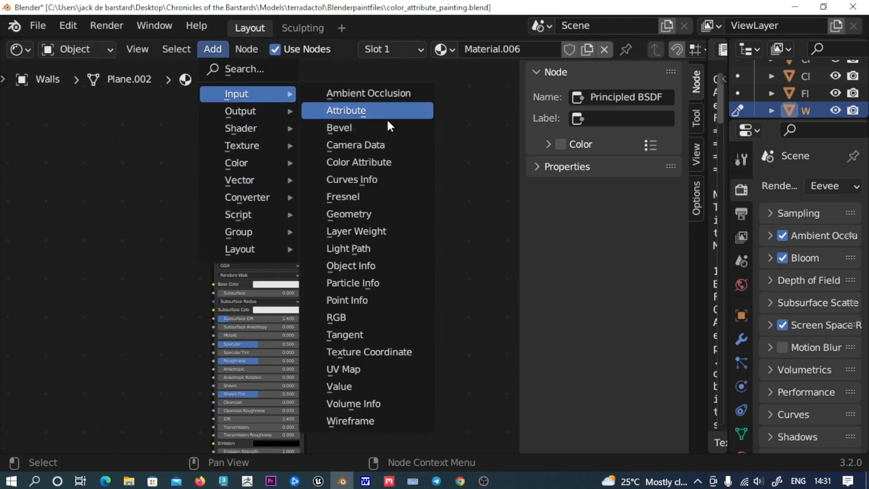
pyautogui.click(364, 162)
pyautogui.click(105, 284)
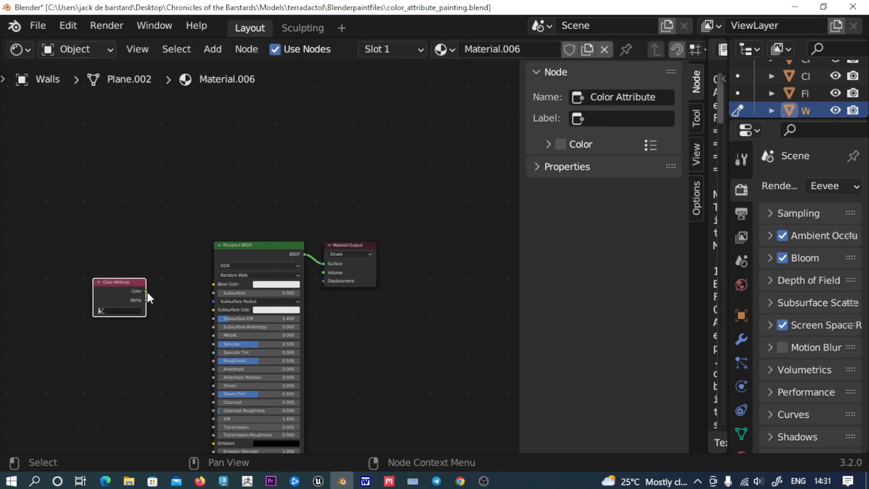
pyautogui.moveTo(146, 292); pyautogui.dragTo(214, 284)
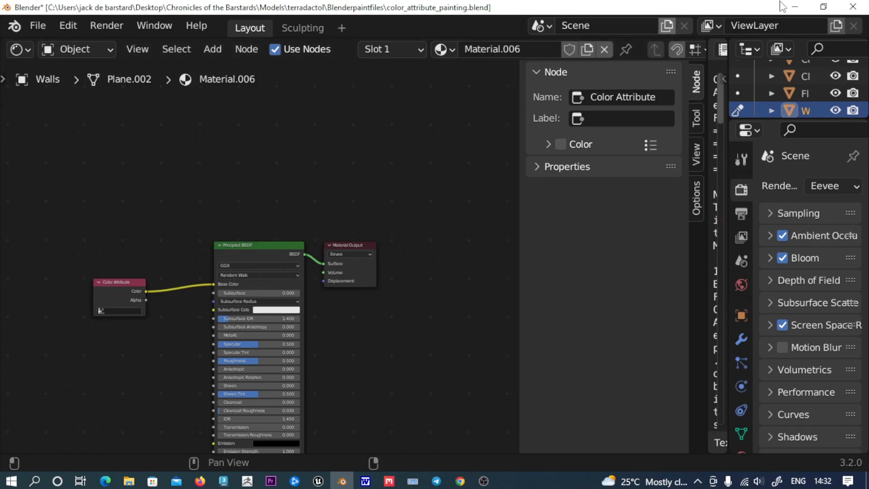
# Return to the 3D Viewport and switch its display to solid shading
pyautogui.click(18, 50)
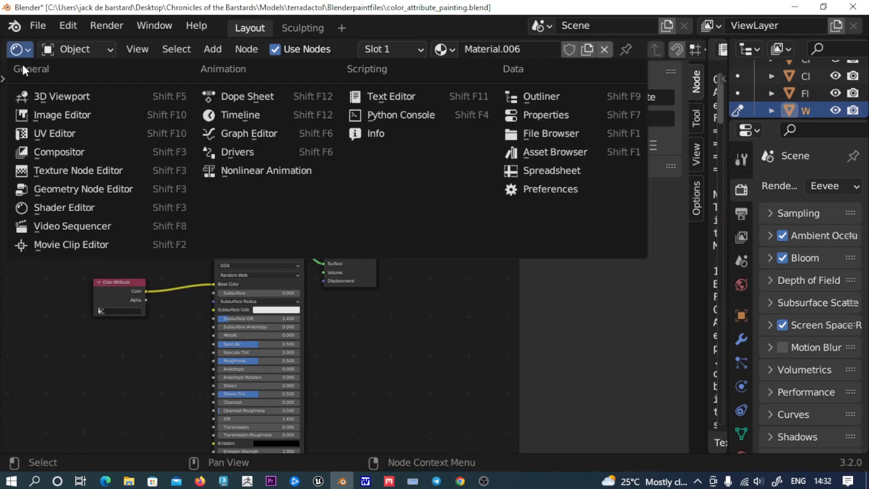
pyautogui.click(31, 96)
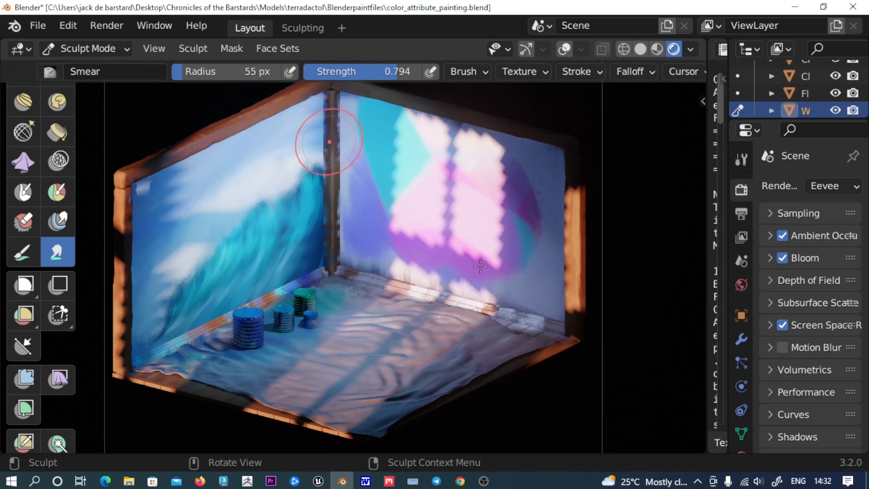
pyautogui.moveTo(329, 142); pyautogui.dragTo(369, 199)
pyautogui.click(638, 47)
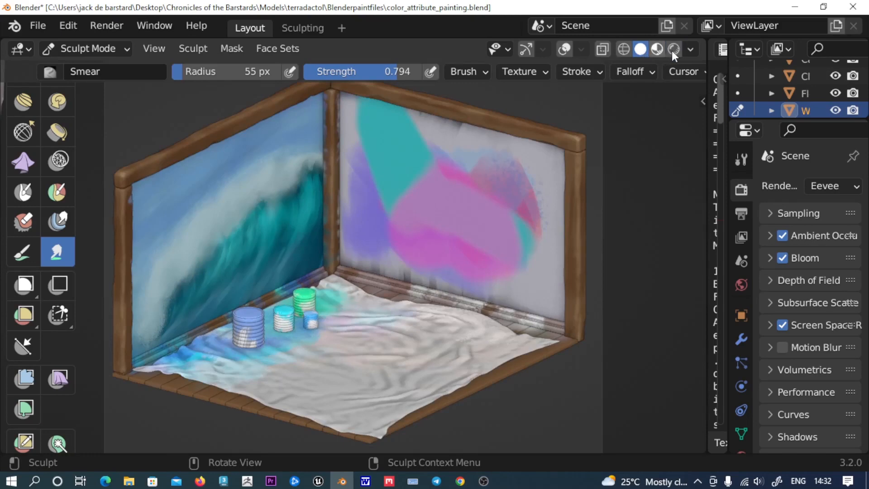
# Preview the painted room in material preview and rendered shading, and return to solid shading with the Paint brush active
pyautogui.click(665, 50)
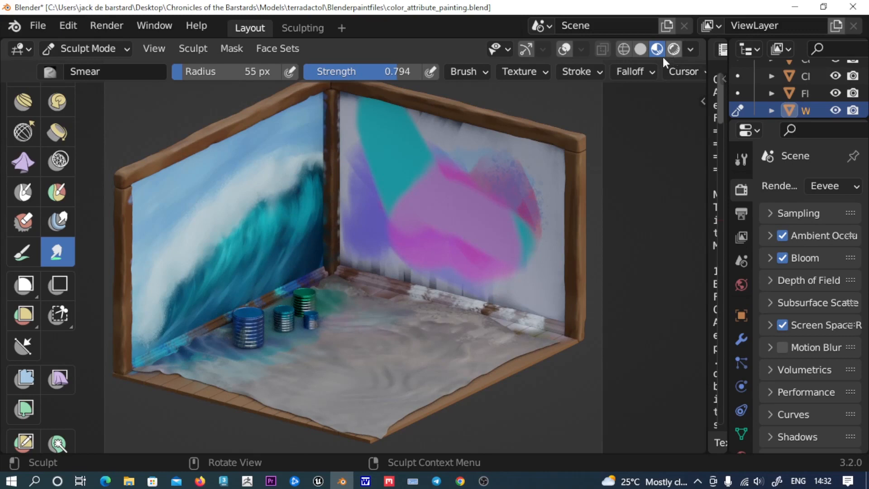
pyautogui.press('z')
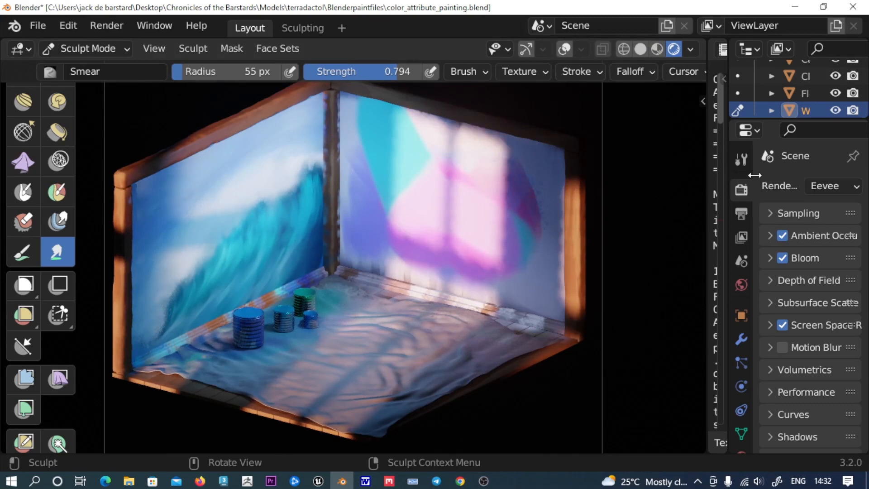
pyautogui.scroll(-3, 358, 195)
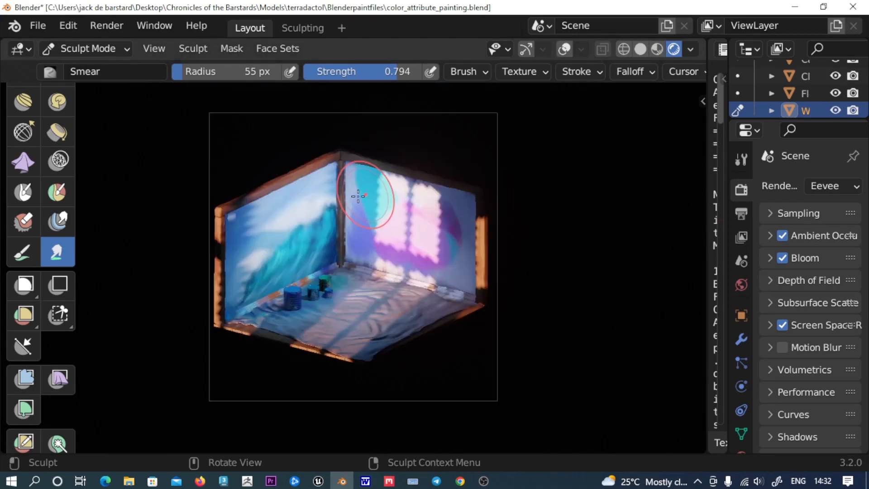
pyautogui.scroll(8, 357, 195)
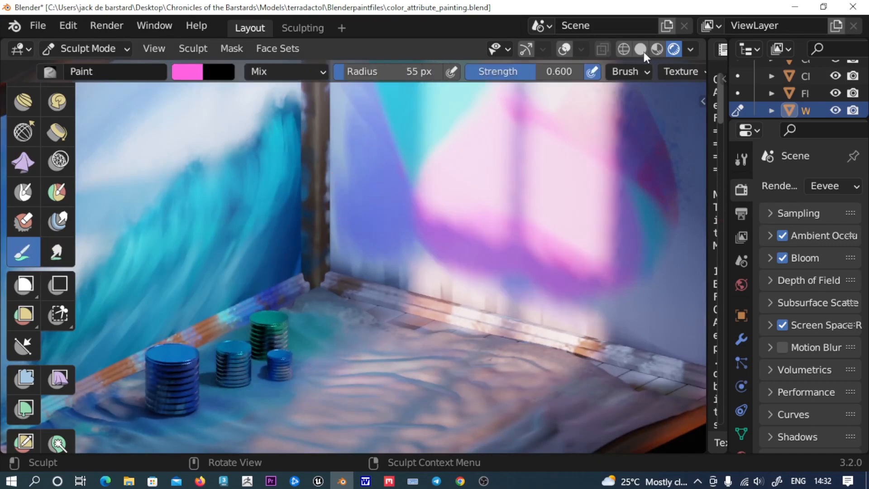
pyautogui.click(640, 49)
# Show the Paint brush's active tool settings and bring up its Color Palette section
pyautogui.scroll(-5, 766, 269)
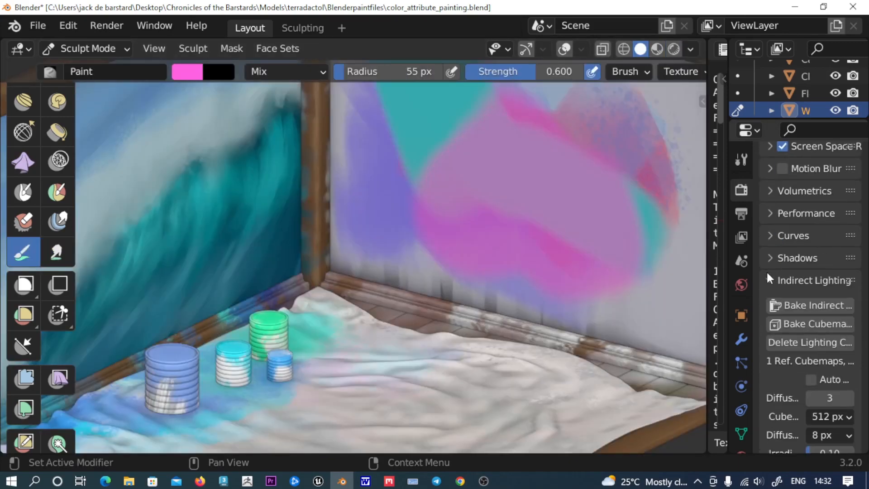
pyautogui.scroll(5, 767, 270)
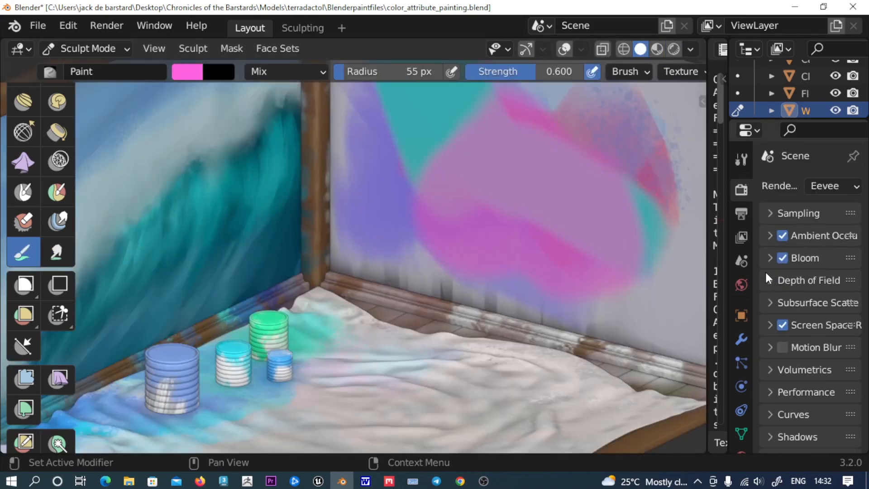
pyautogui.click(740, 344)
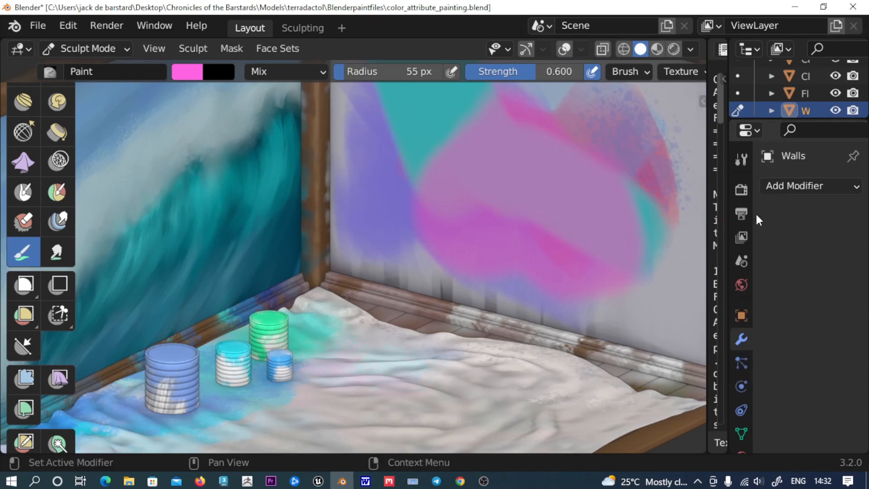
pyautogui.click(741, 158)
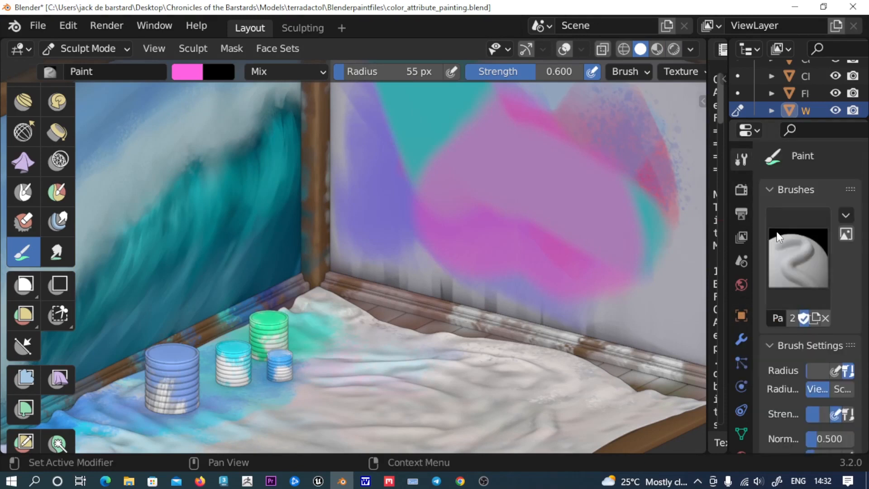
pyautogui.scroll(-4, 775, 232)
pyautogui.scroll(-4, 776, 232)
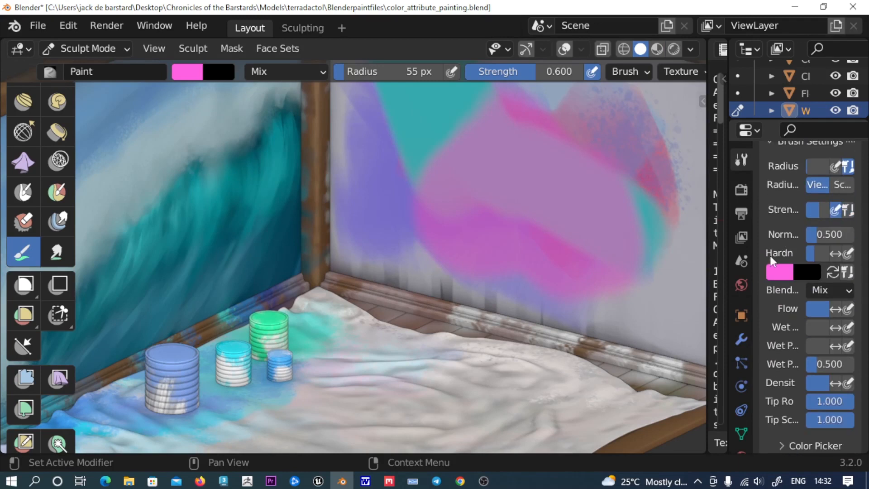
pyautogui.scroll(-8, 771, 256)
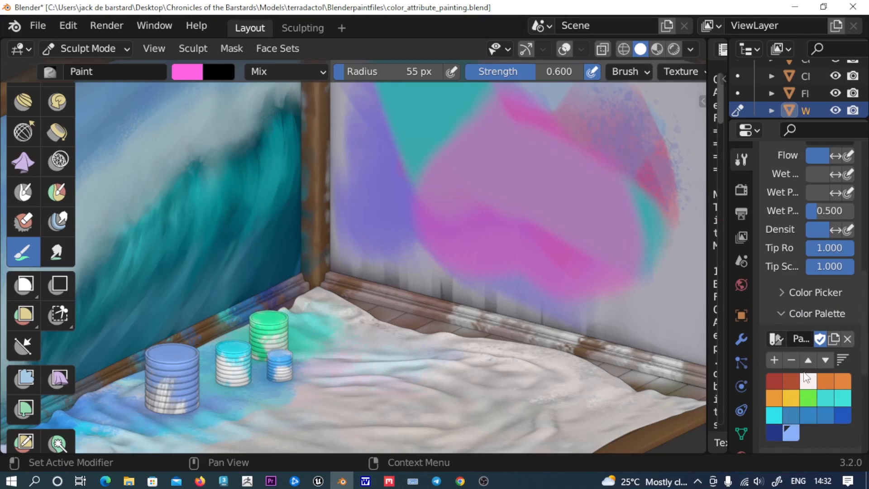
# Delete all the existing swatches from the Paint brush's color palette
pyautogui.click(788, 362)
pyautogui.click(788, 362)
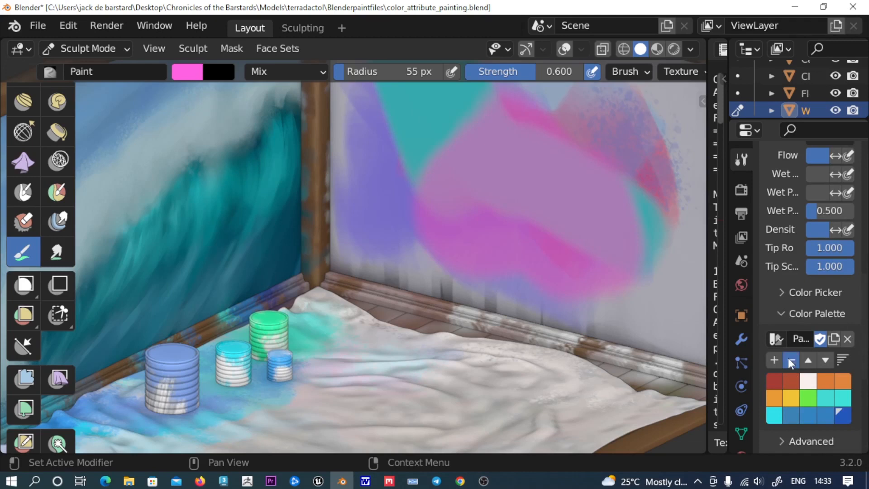
pyautogui.click(788, 363)
pyautogui.click(788, 363)
pyautogui.click(788, 363)
pyautogui.click(788, 361)
pyautogui.click(788, 360)
pyautogui.click(788, 361)
pyautogui.click(788, 360)
pyautogui.click(788, 361)
pyautogui.click(788, 360)
pyautogui.click(788, 360)
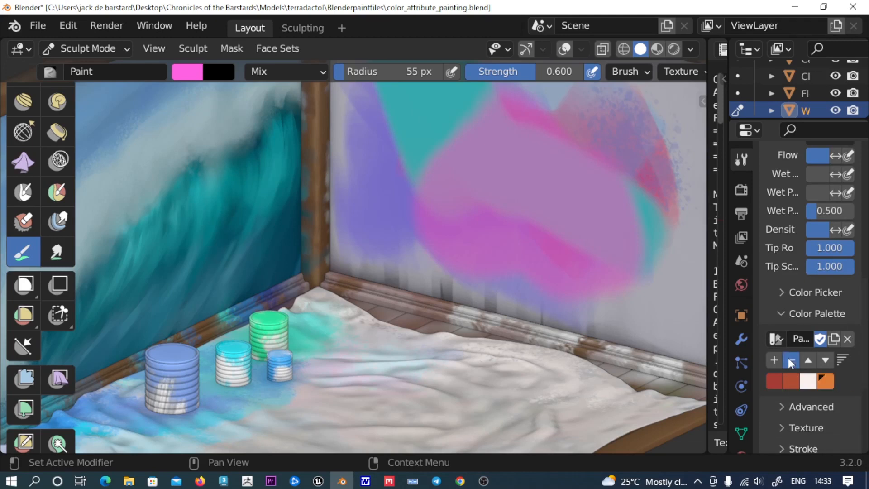
pyautogui.click(788, 360)
pyautogui.click(789, 360)
pyautogui.click(788, 361)
# Set the brush color to bright blue (R 0, G 0.031, B 1) and add it to the palette
pyautogui.scroll(8, 789, 352)
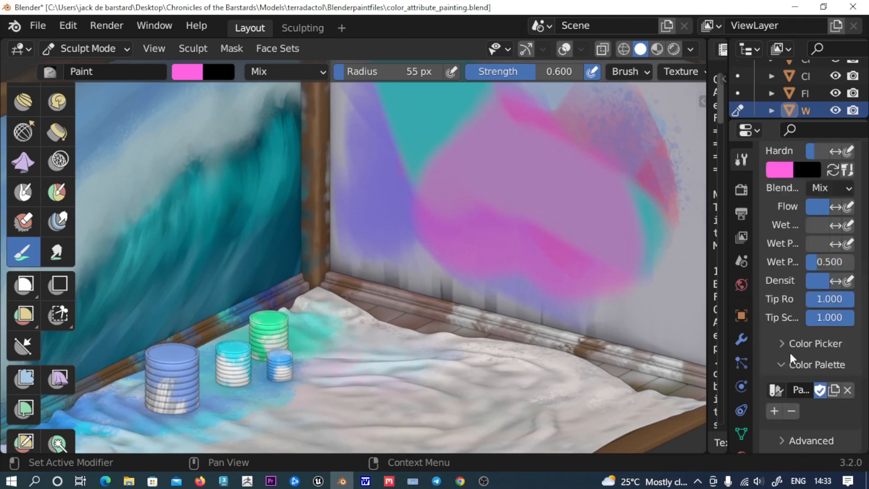
pyautogui.scroll(-4, 789, 352)
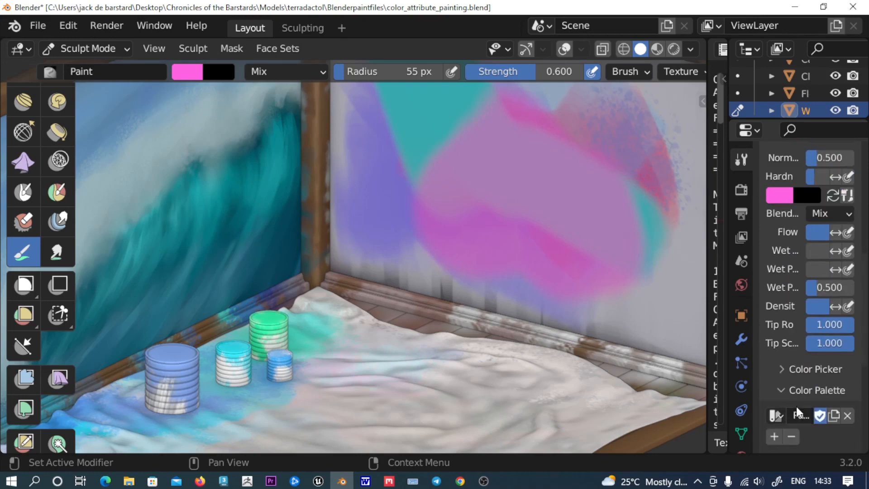
pyautogui.click(778, 199)
pyautogui.moveTo(741, 263); pyautogui.dragTo(758, 242)
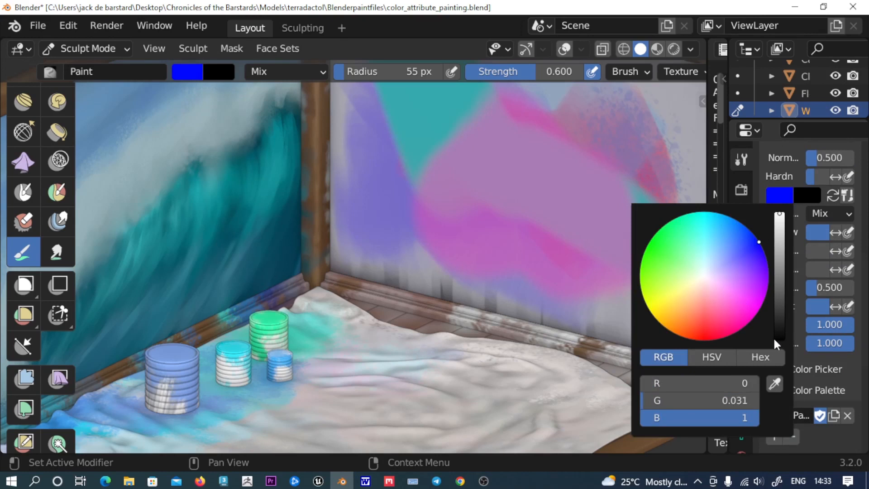
pyautogui.click(773, 436)
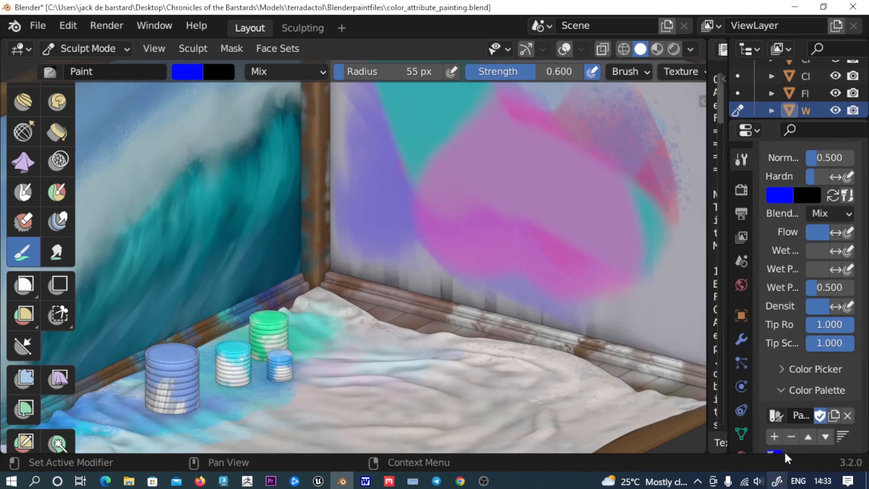
# Set the brush color to yellow-green (R 0.849, G 1, B 0.373) and add it to the palette
pyautogui.scroll(-4, 775, 384)
pyautogui.scroll(4, 776, 382)
pyautogui.click(767, 195)
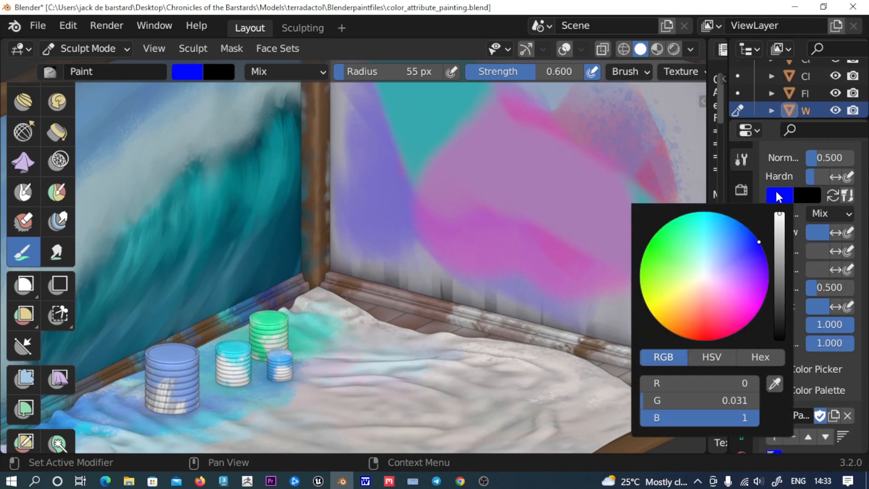
pyautogui.moveTo(747, 272); pyautogui.dragTo(666, 290)
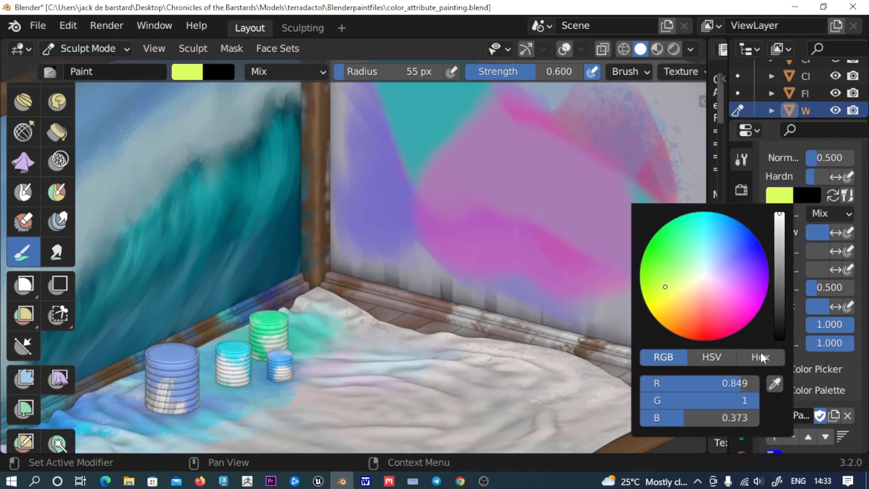
pyautogui.scroll(-3, 806, 414)
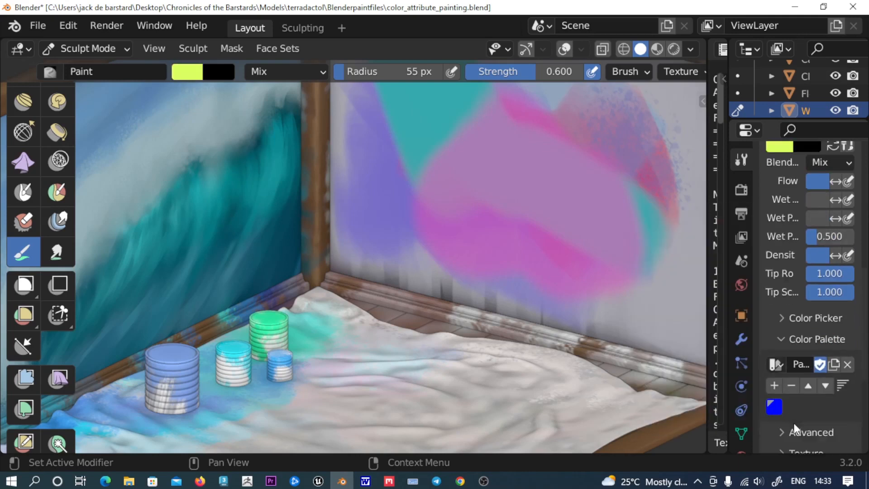
pyautogui.click(775, 380)
# Set the brush color to dark blue (R 0.128, G 0.015, B 0.850) and add it to the palette twice
pyautogui.scroll(4, 775, 371)
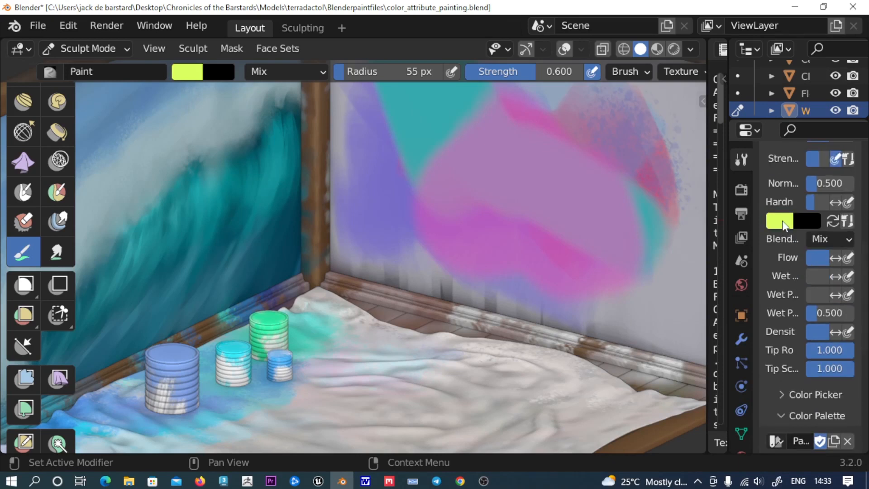
pyautogui.click(784, 224)
pyautogui.moveTo(751, 295); pyautogui.dragTo(763, 276)
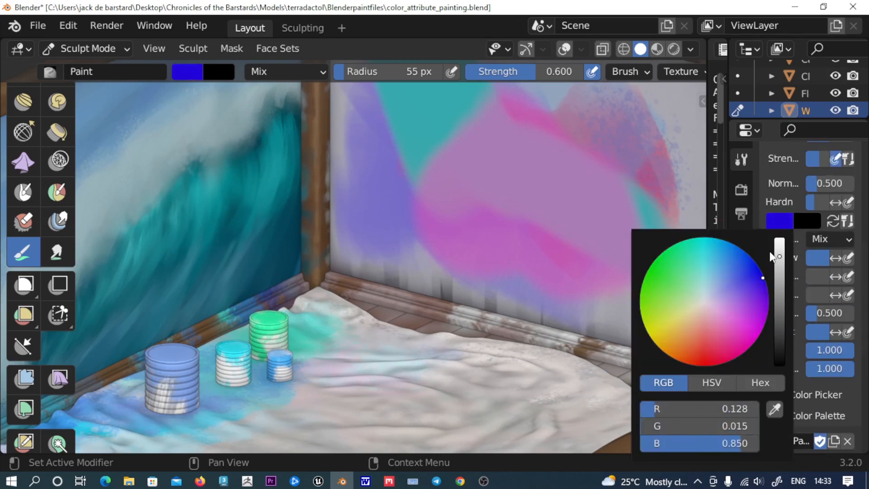
pyautogui.scroll(-5, 766, 295)
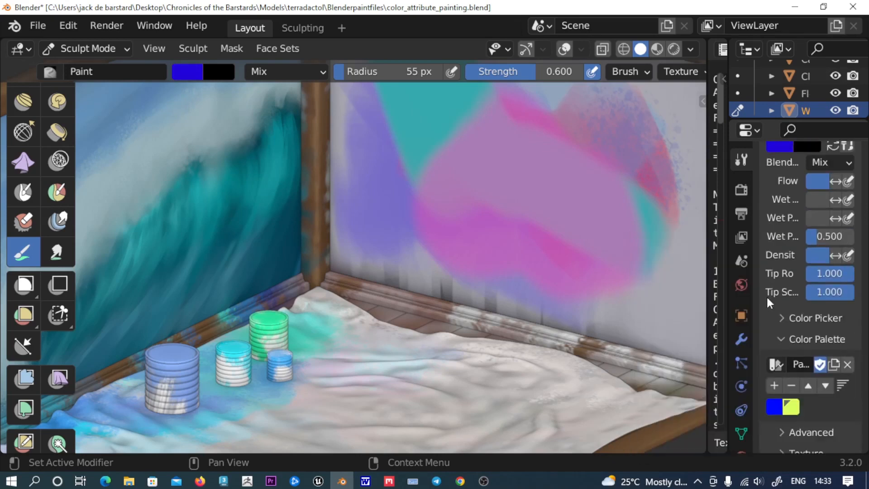
pyautogui.click(773, 335)
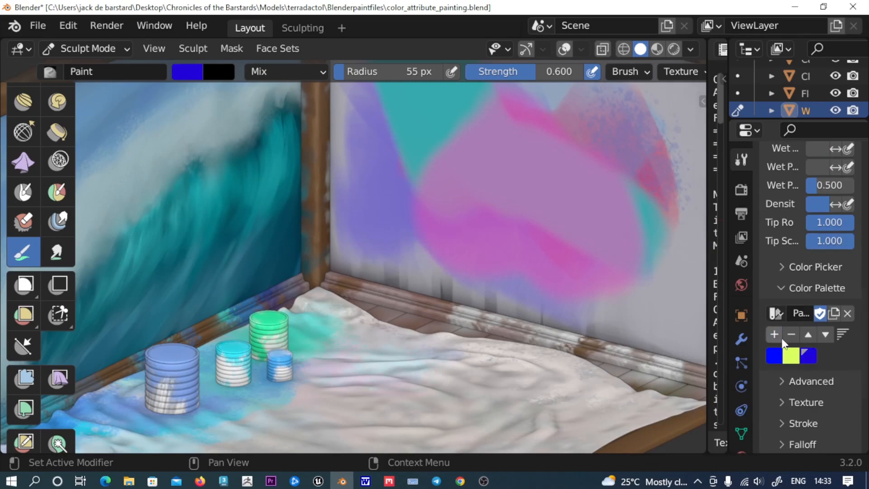
pyautogui.click(778, 334)
# Change the brush color to green and add it to the palette
pyautogui.scroll(4, 778, 318)
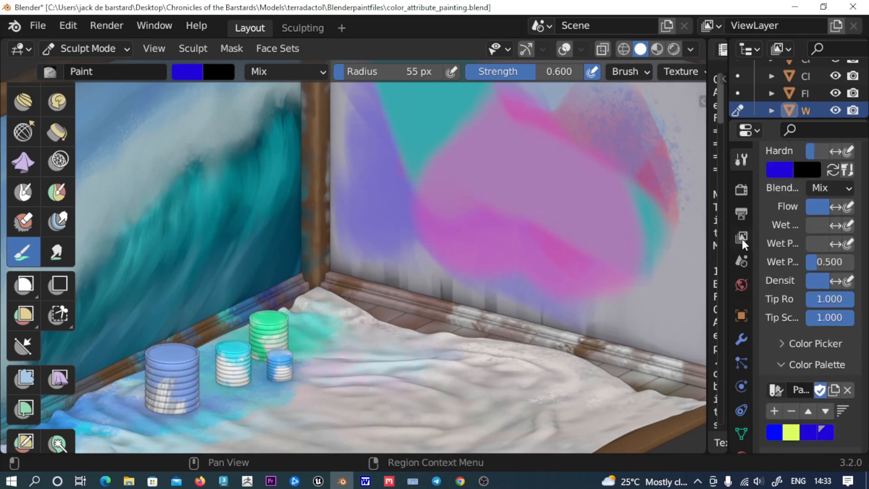
pyautogui.click(788, 174)
pyautogui.moveTo(762, 227); pyautogui.dragTo(646, 229)
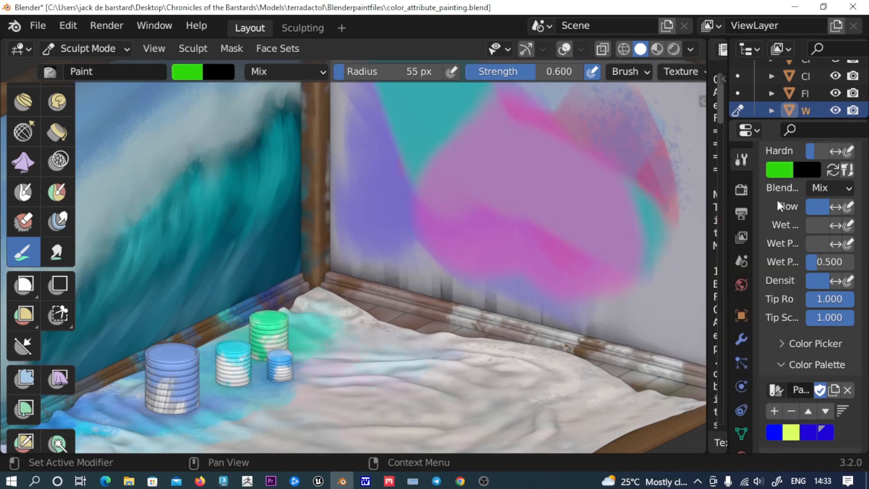
pyautogui.scroll(-4, 776, 280)
pyautogui.click(774, 334)
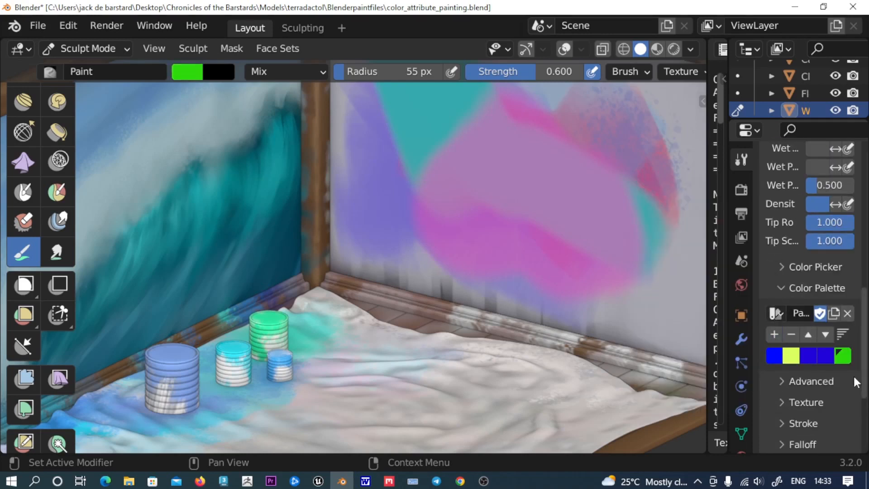
# Switch the brush color back and forth between the palette's blue, dark blue, yellow-green and green swatches
pyautogui.click(828, 358)
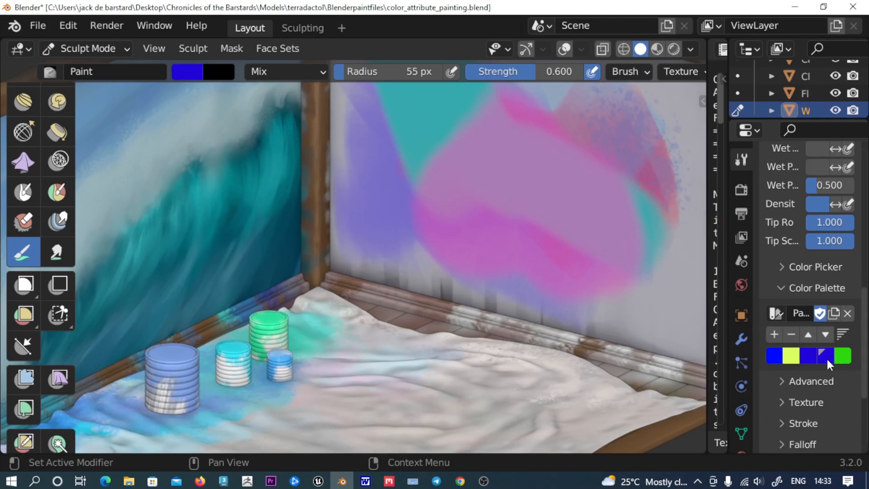
pyautogui.click(804, 360)
pyautogui.click(773, 355)
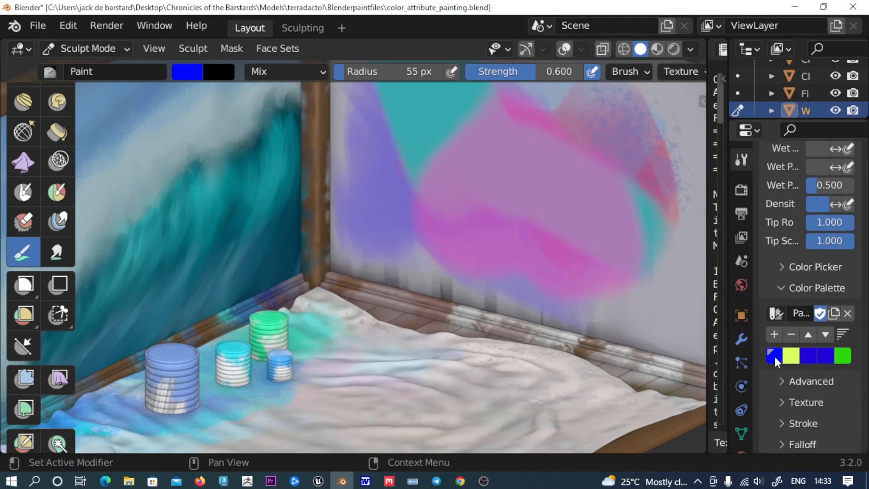
pyautogui.click(822, 354)
pyautogui.click(838, 356)
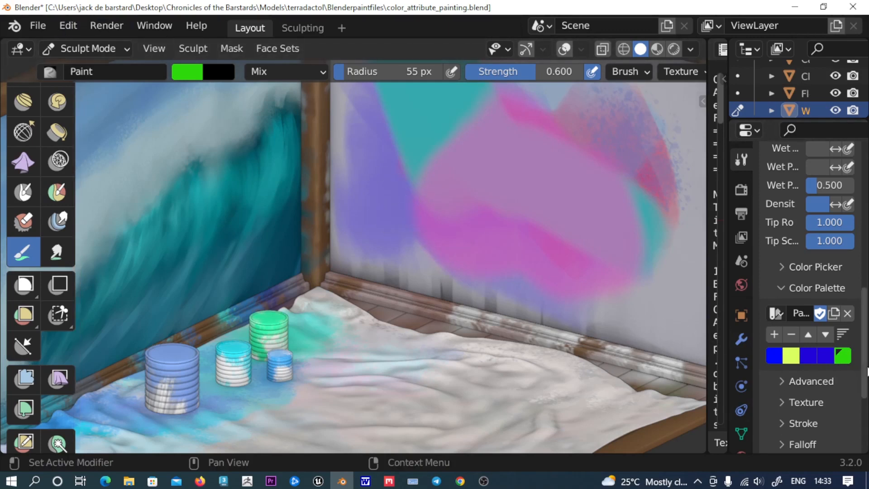
pyautogui.click(828, 359)
pyautogui.click(787, 359)
pyautogui.click(781, 359)
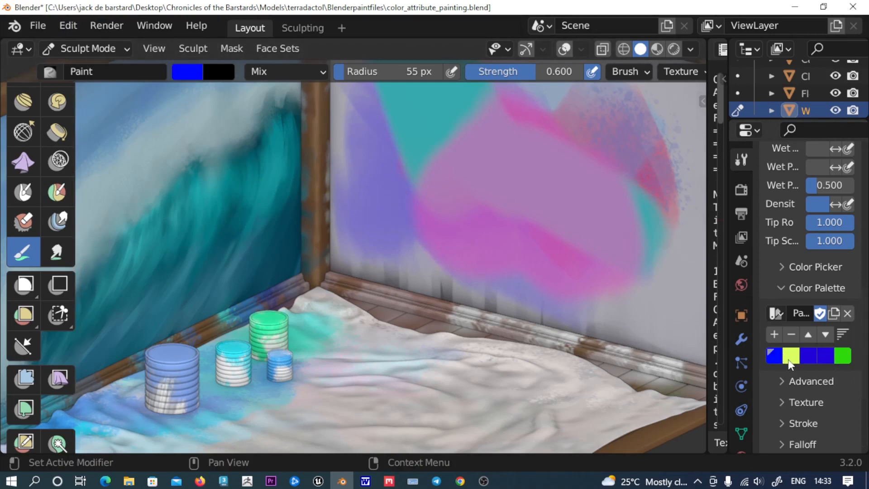
# Paint strokes over the pink area of the right-hand wall using the dark blue and green palette swatches
pyautogui.click(790, 361)
pyautogui.click(807, 357)
pyautogui.moveTo(592, 244)
pyautogui.mouseDown()
pyautogui.moveTo(647, 276)
pyautogui.moveTo(606, 258)
pyautogui.moveTo(553, 179)
pyautogui.mouseUp()
pyautogui.click(839, 358)
pyautogui.scroll(-4, 545, 204)
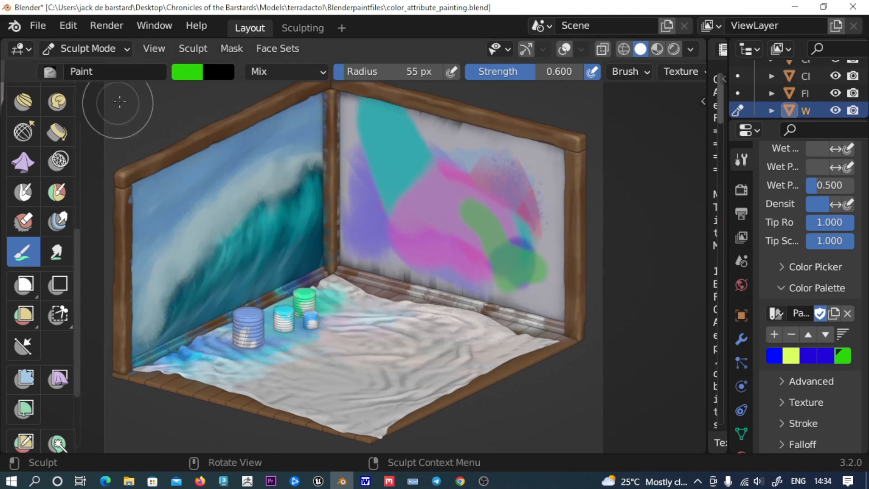
# Switch to Object Mode and add a cube mesh to the scene
pyautogui.click(119, 47)
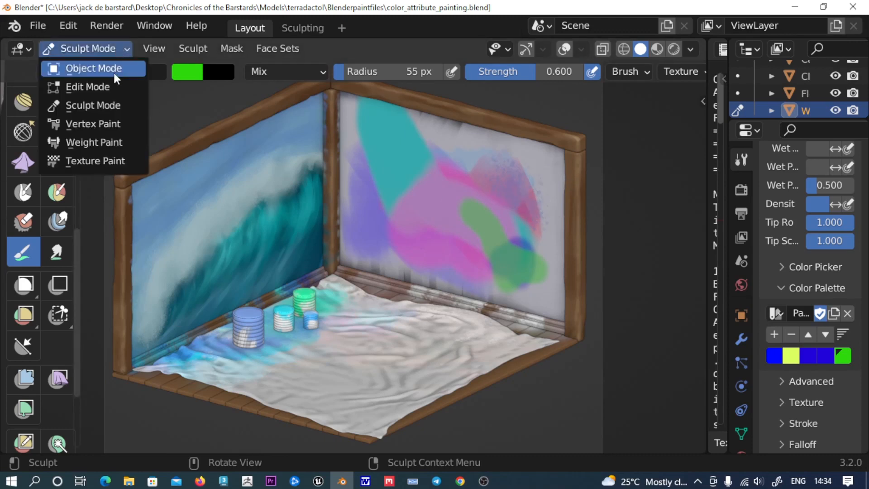
pyautogui.click(114, 75)
pyautogui.click(229, 49)
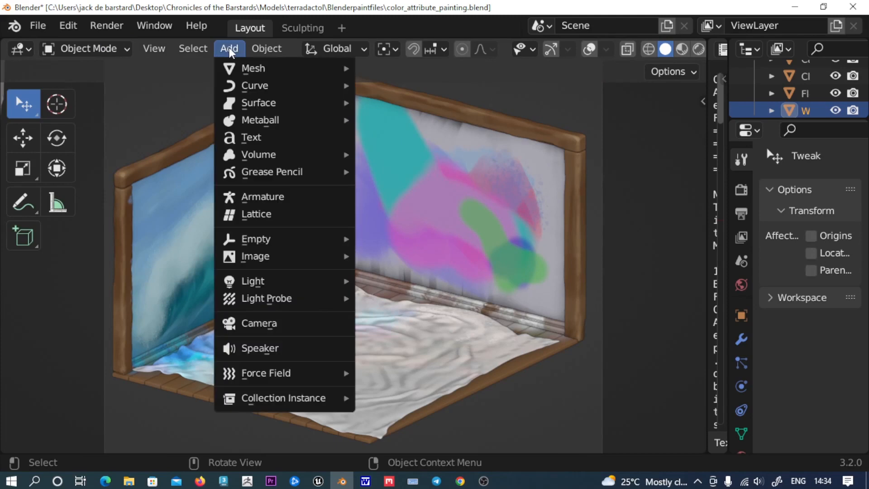
pyautogui.moveTo(258, 68)
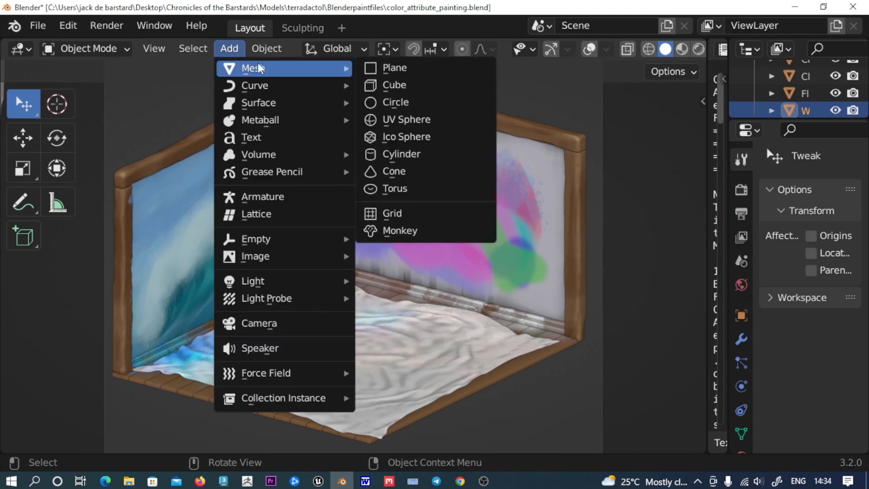
pyautogui.click(393, 86)
pyautogui.click(245, 234)
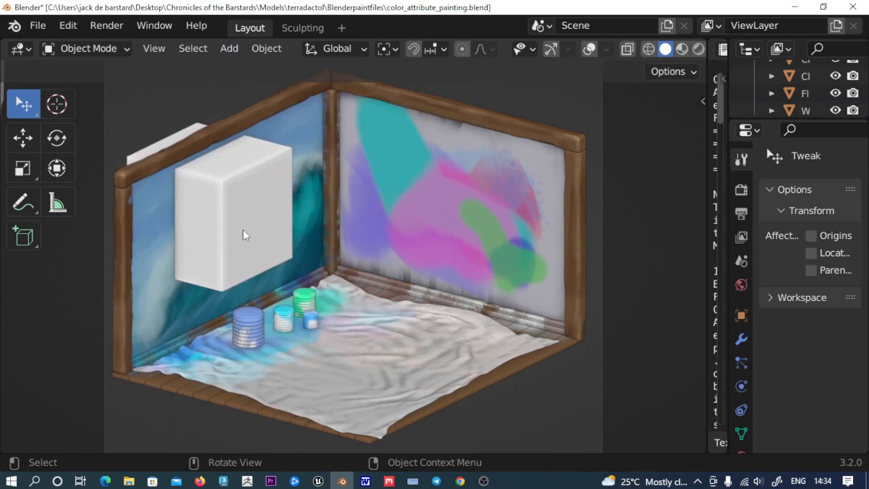
# Move the new cube onto the cloth in the room's middle, by about 1.08 m in X, -2.34 m in Y and -1.34 m in Z
pyautogui.moveTo(221, 232); pyautogui.dragTo(361, 311)
pyautogui.click(23, 145)
pyautogui.click(224, 232)
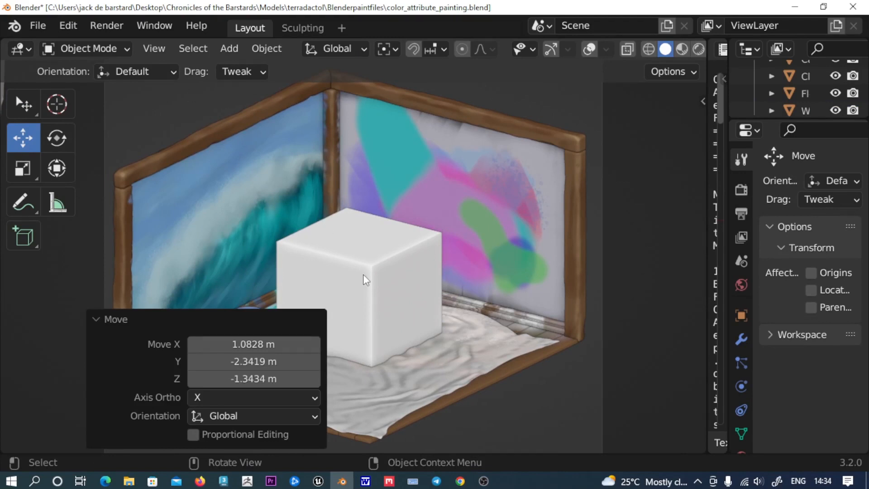
# Check the cube and room in X-ray and wireframe display, and return the viewport to opaque solid shading
pyautogui.click(627, 51)
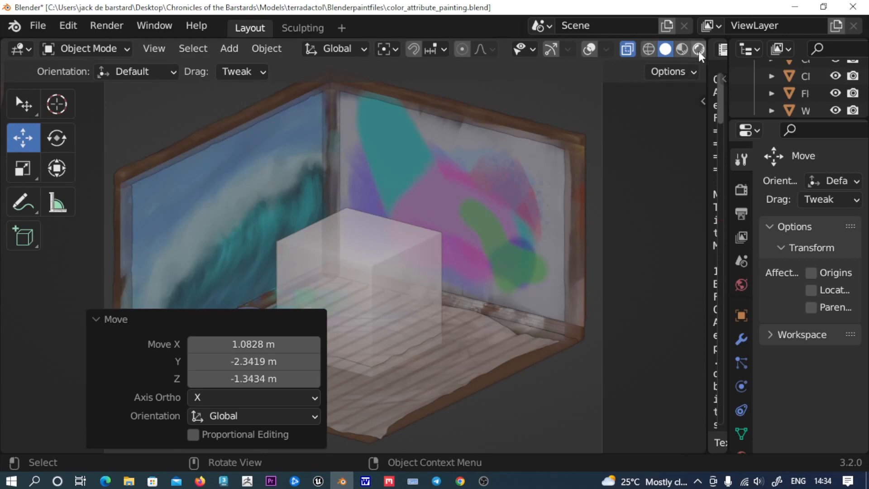
pyautogui.click(648, 50)
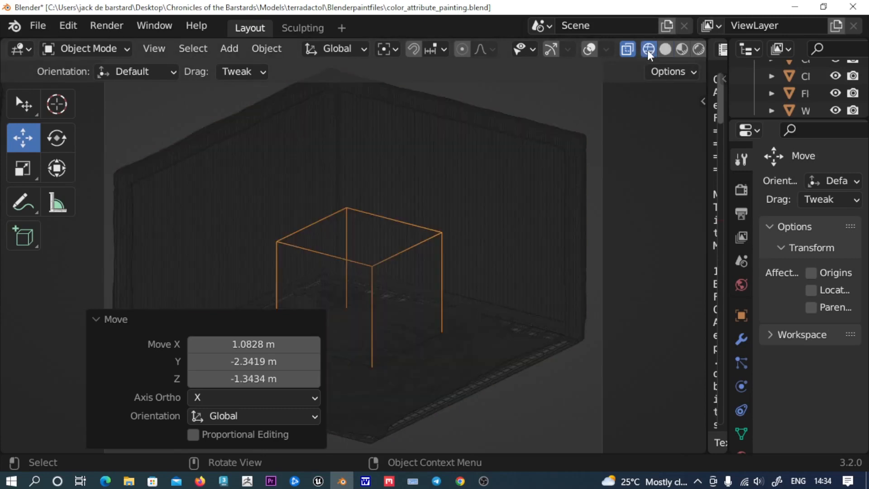
pyautogui.click(627, 50)
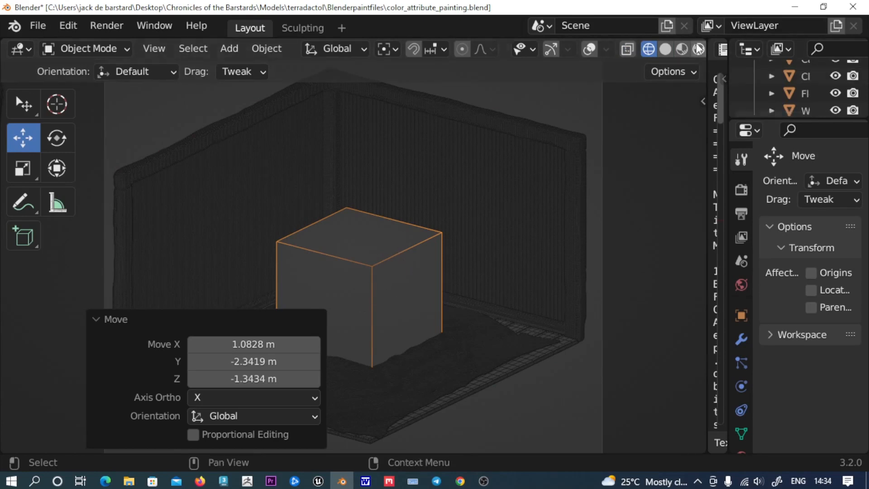
pyautogui.click(666, 50)
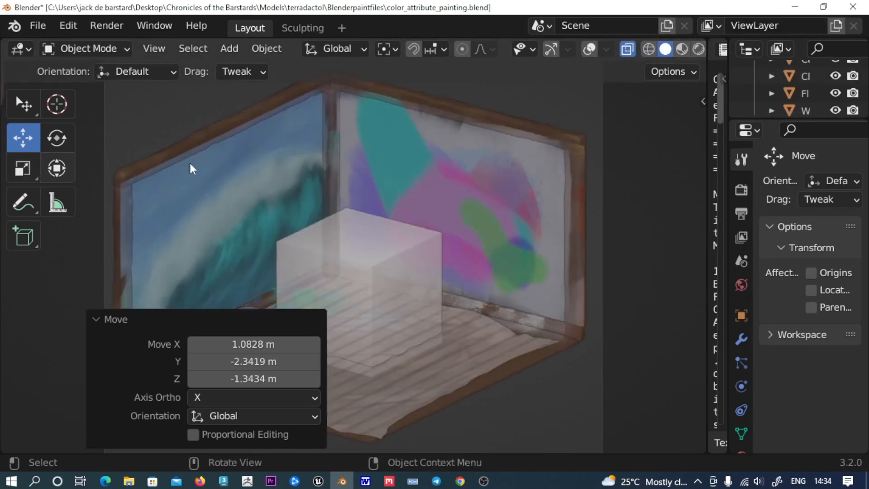
pyautogui.click(629, 50)
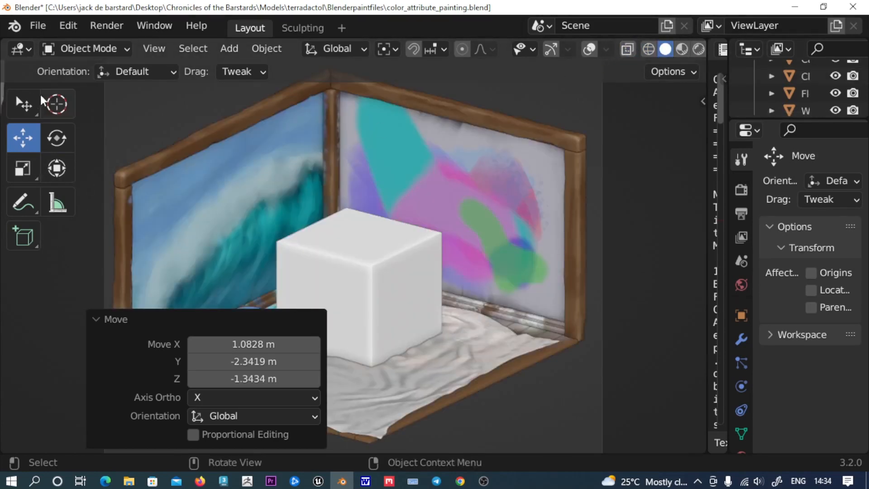
# Switch the cube to Sculpt Mode and paint green strokes across its faces with the Paint brush
pyautogui.click(89, 48)
pyautogui.click(88, 104)
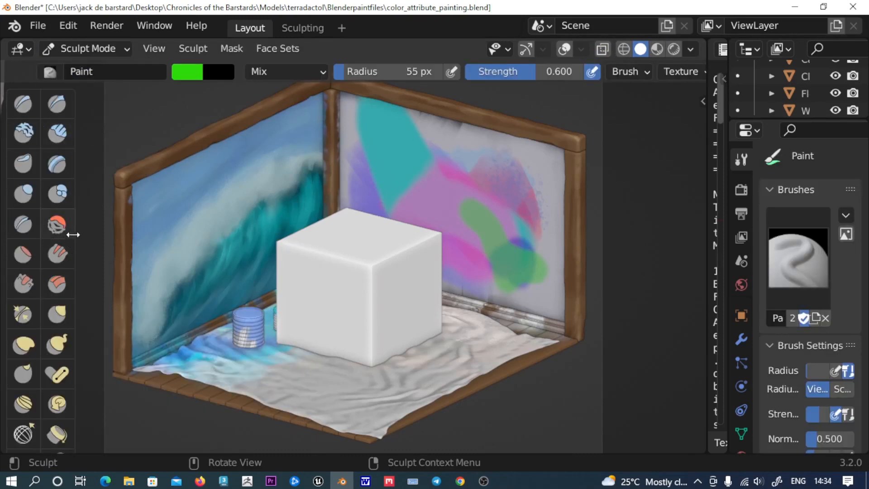
pyautogui.scroll(-7, 77, 243)
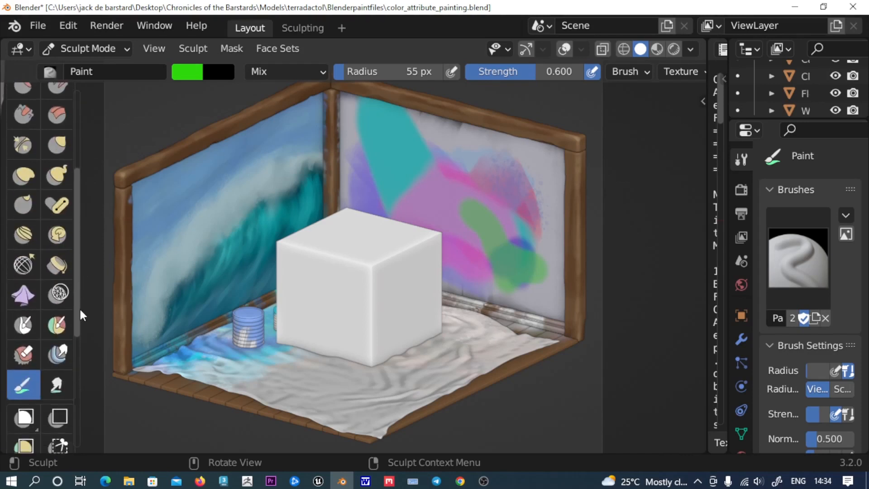
pyautogui.moveTo(368, 262)
pyautogui.mouseDown()
pyautogui.moveTo(349, 274)
pyautogui.moveTo(291, 252)
pyautogui.moveTo(288, 282)
pyautogui.mouseUp()
pyautogui.moveTo(296, 226)
pyautogui.mouseDown()
pyautogui.moveTo(382, 223)
pyautogui.moveTo(425, 244)
pyautogui.moveTo(444, 310)
pyautogui.moveTo(378, 360)
pyautogui.moveTo(349, 318)
pyautogui.moveTo(286, 330)
pyautogui.moveTo(274, 312)
pyautogui.mouseUp()
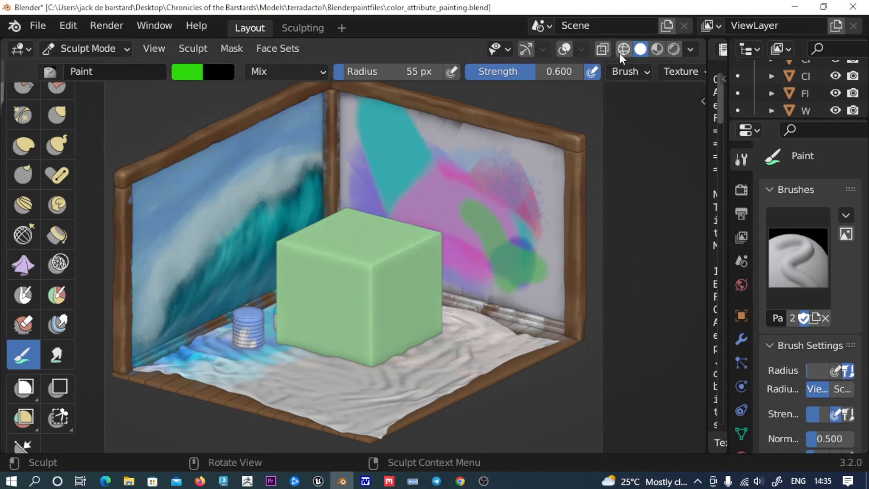
# Examine the cube's mesh density against the surrounding walls and floor in wireframe shading
pyautogui.click(622, 51)
pyautogui.scroll(4, 482, 178)
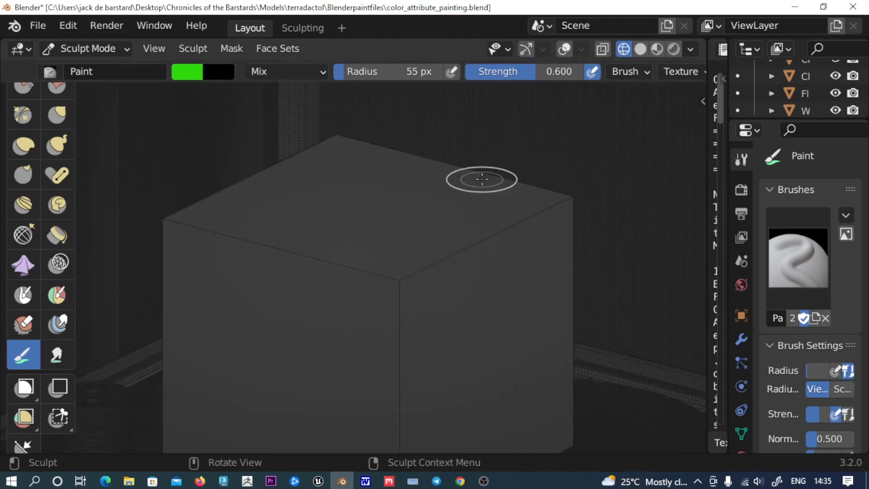
pyautogui.scroll(-3, 633, 208)
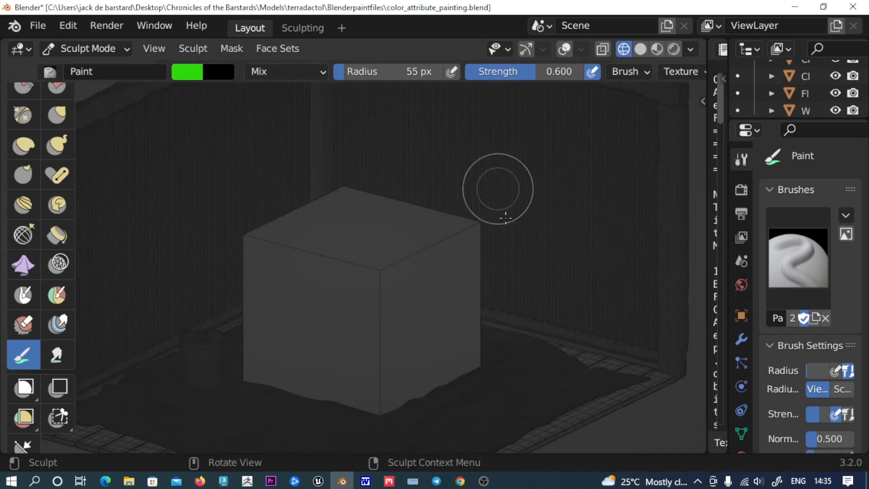
pyautogui.scroll(2, 112, 406)
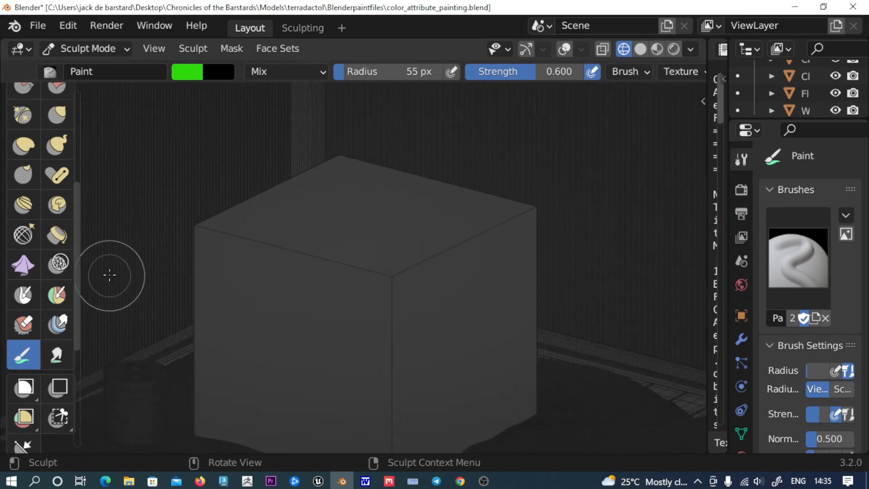
pyautogui.scroll(-4, 136, 317)
pyautogui.scroll(5, 272, 334)
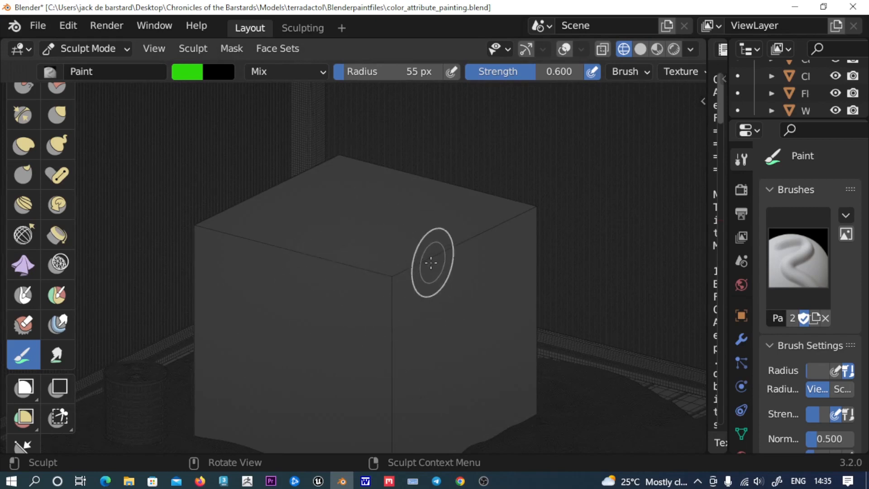
pyautogui.scroll(-3, 430, 267)
pyautogui.scroll(2, 344, 271)
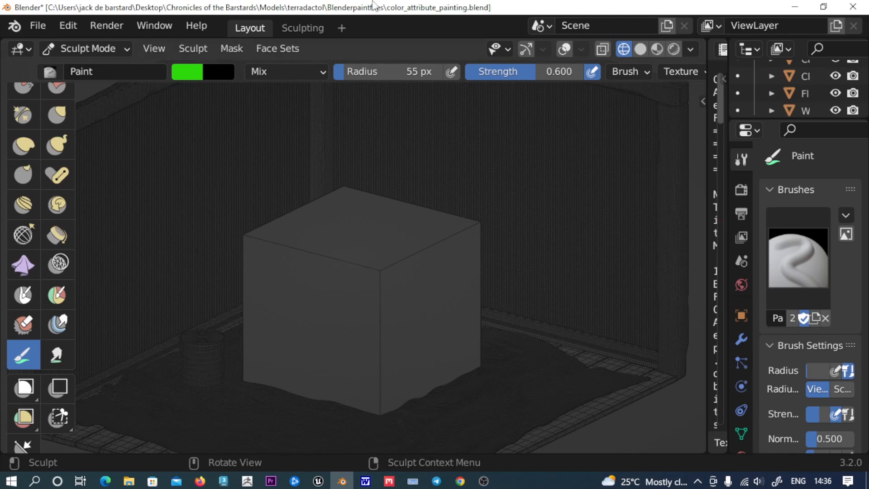
pyautogui.click(795, 7)
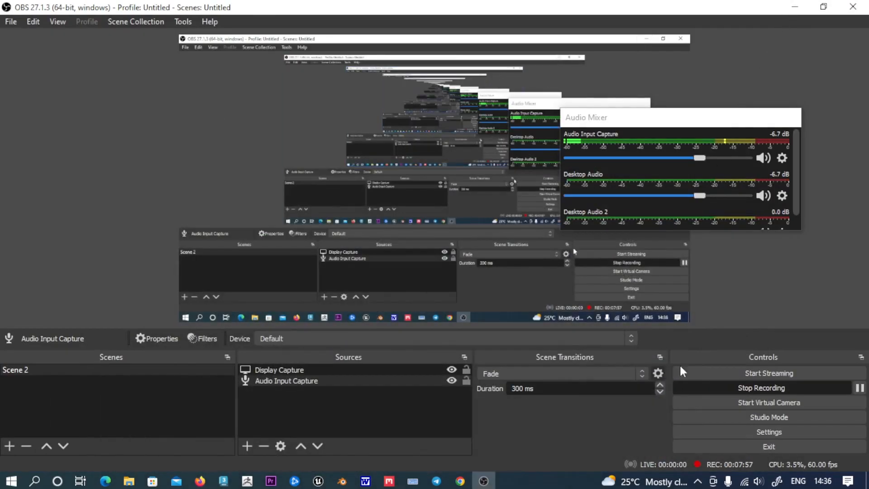